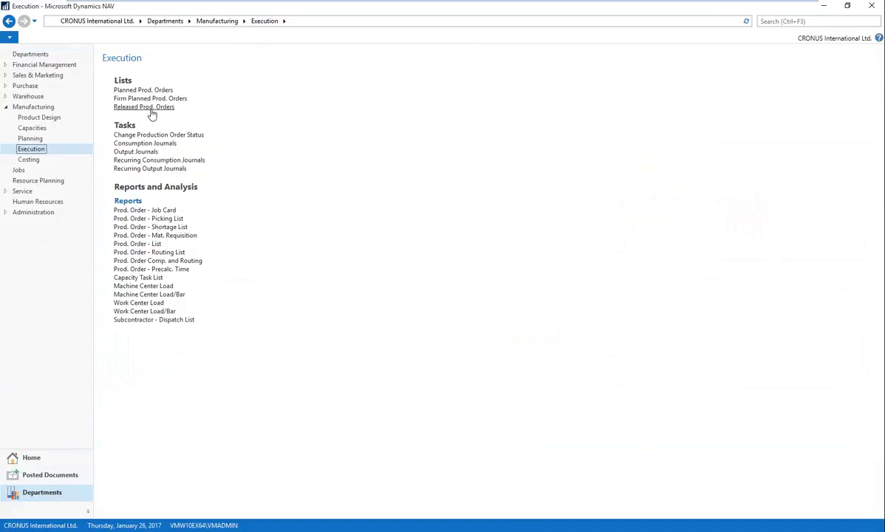
Open the Visual Production Scheduler from Manufacturing planning, show its available actions, and narrow the navigation pane to enlarge the chart
{"action": "left_click", "coordinate": [31, 138]}
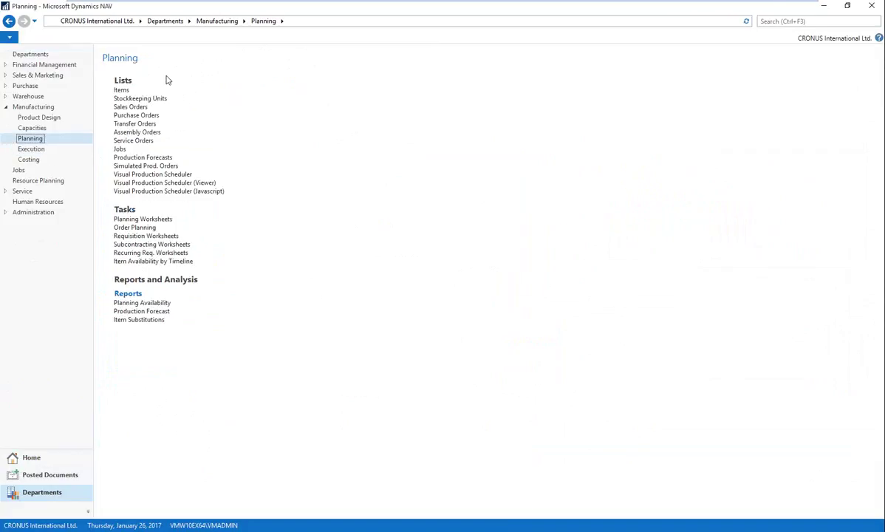
{"action": "left_click", "coordinate": [170, 175]}
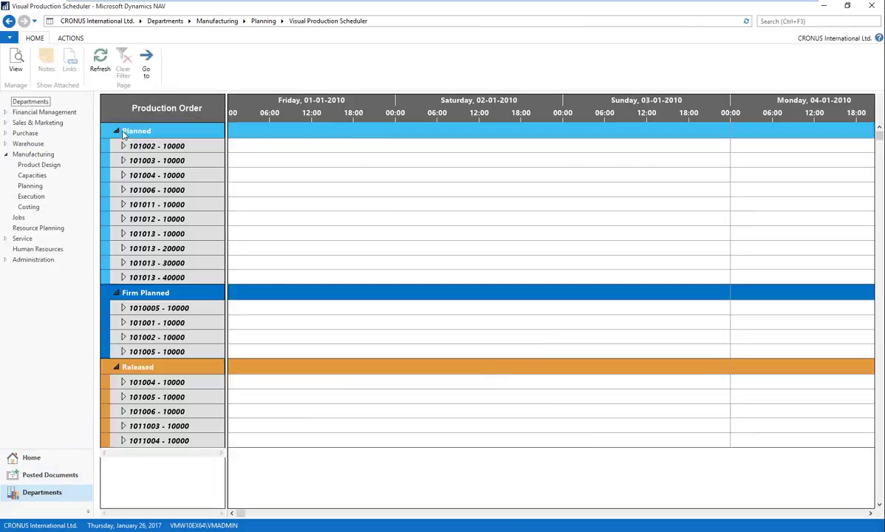
{"action": "left_click", "coordinate": [70, 38]}
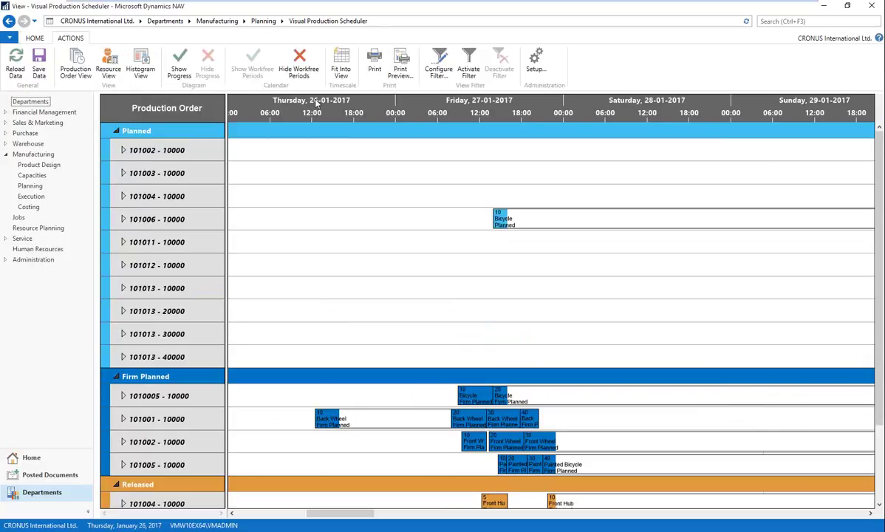
{"action": "scroll", "coordinate": [316, 103], "scroll_direction": "down", "scroll_amount": 5}
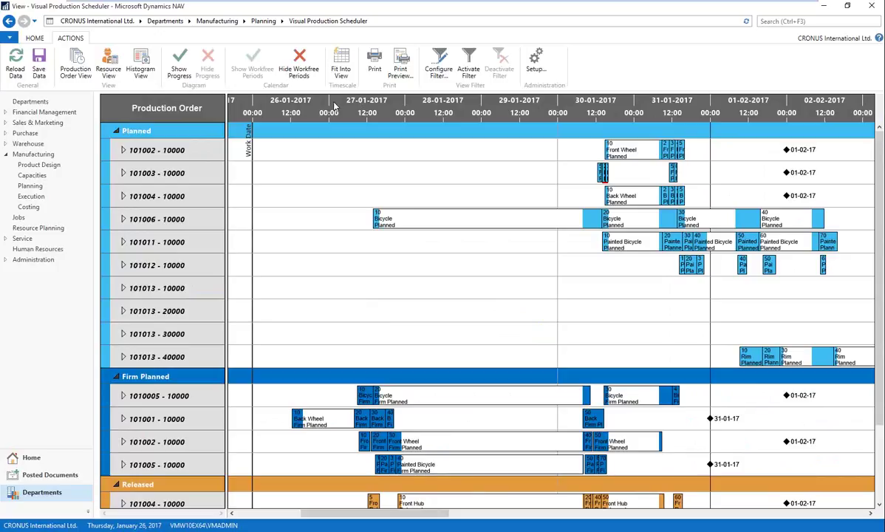
{"action": "left_click_drag", "start_coordinate": [93, 215], "coordinate": [20, 215]}
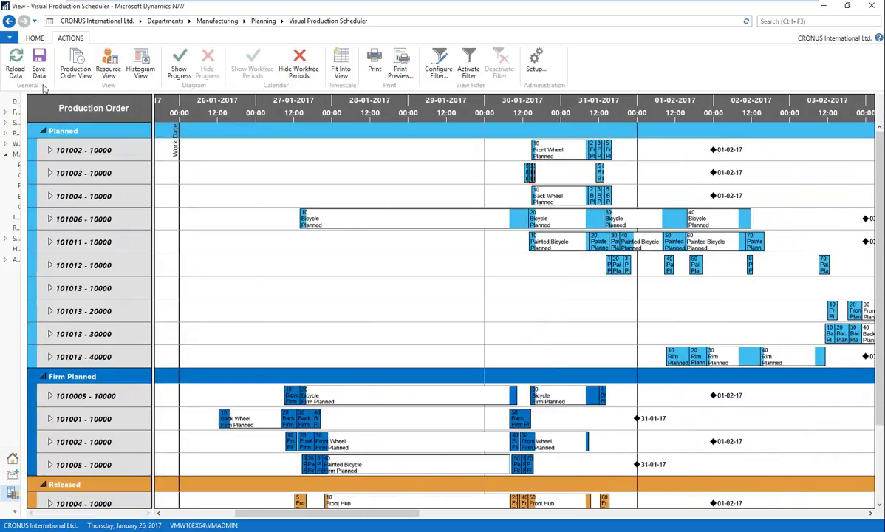
Look through the planned, firm planned and released production orders in the Gantt chart
{"action": "right_click", "coordinate": [616, 71]}
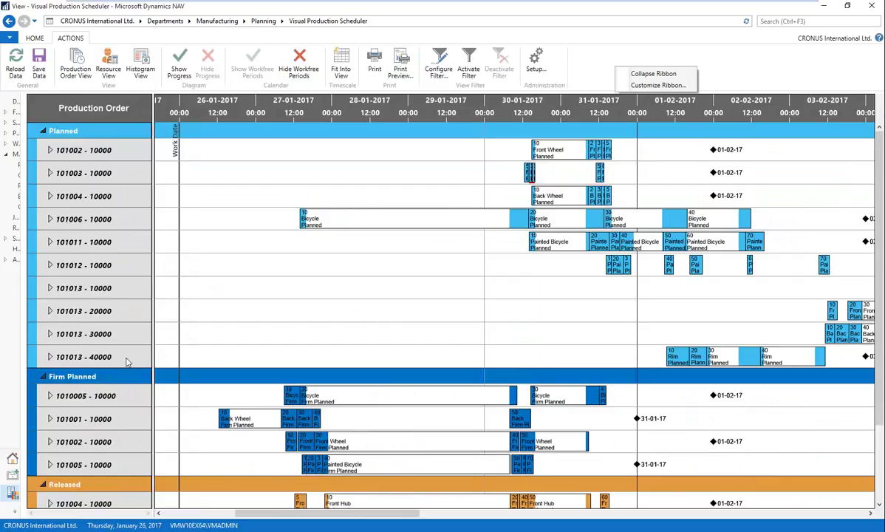
{"action": "left_click", "coordinate": [873, 199]}
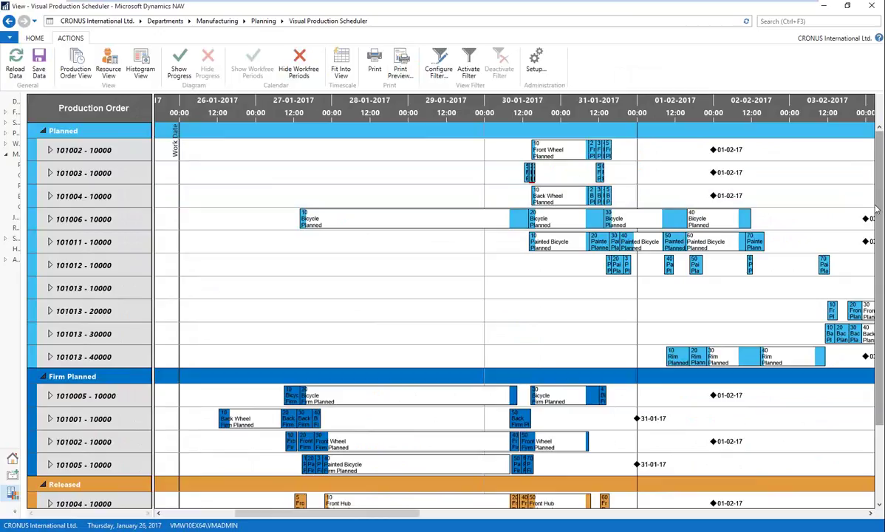
{"action": "scroll", "coordinate": [874, 213], "scroll_direction": "down", "scroll_amount": 1}
{"action": "scroll", "coordinate": [874, 212], "scroll_direction": "down", "scroll_amount": 4}
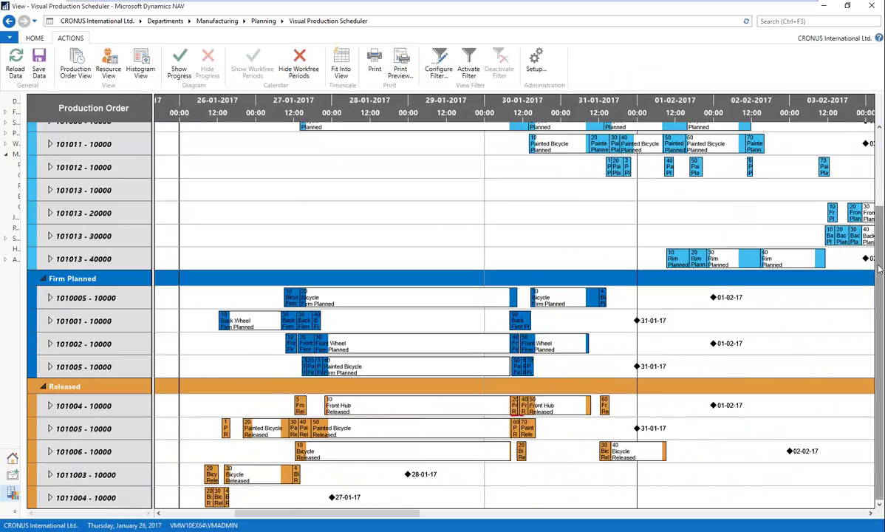
{"action": "left_click_drag", "start_coordinate": [877, 279], "coordinate": [873, 213]}
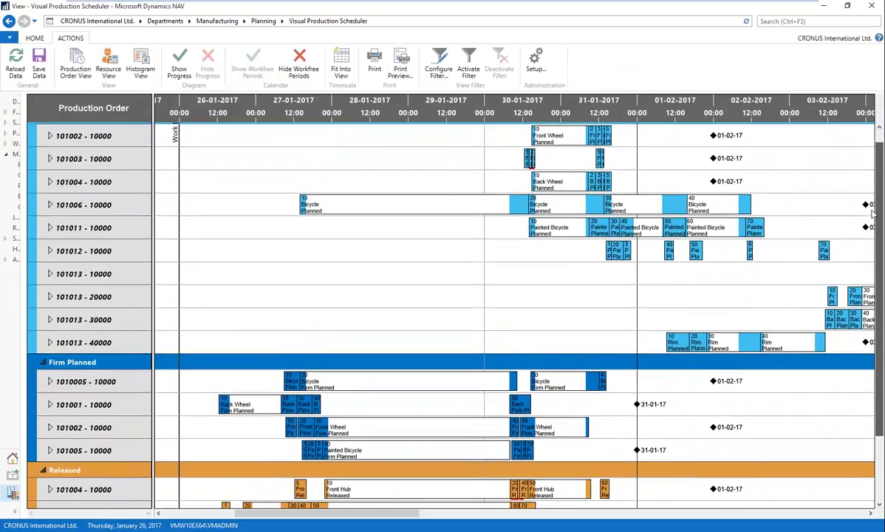
Show the capacity histogram beneath the production orders and inspect the schedule around the work date line
{"action": "left_click", "coordinate": [141, 67]}
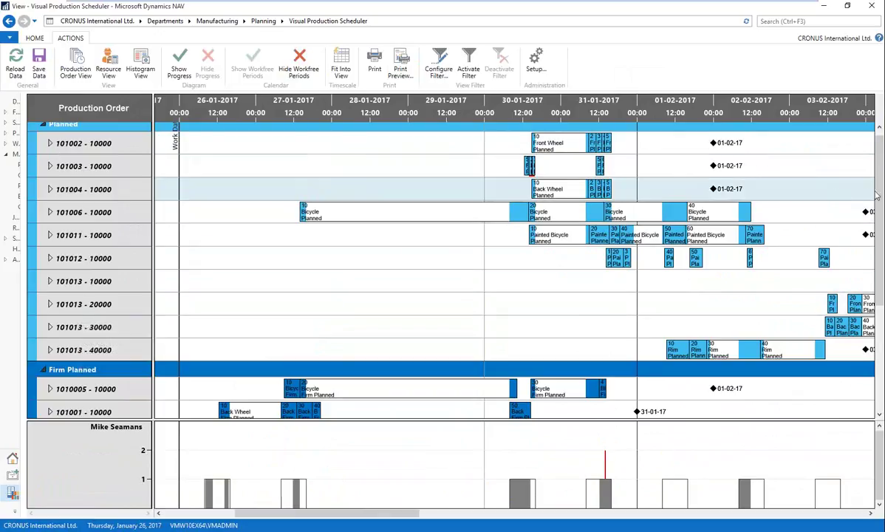
{"action": "scroll", "coordinate": [823, 188], "scroll_direction": "down", "scroll_amount": 5}
{"action": "scroll", "coordinate": [843, 164], "scroll_direction": "up", "scroll_amount": 6}
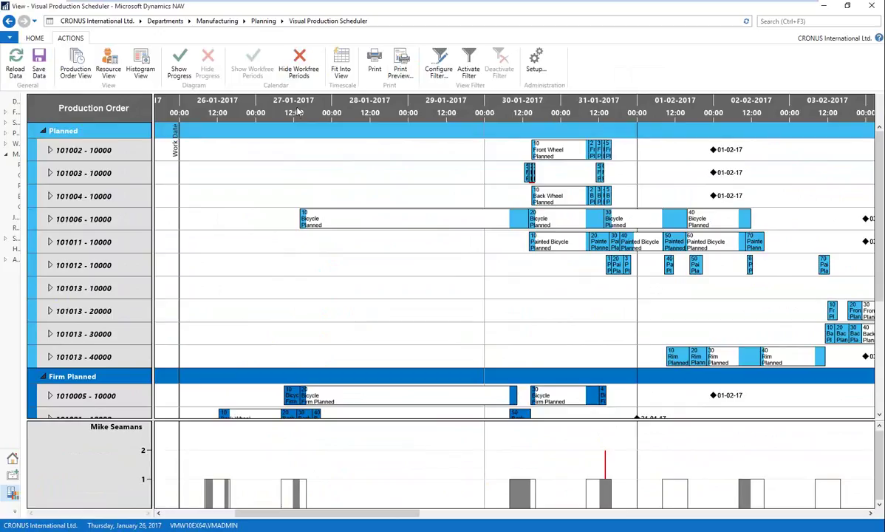
{"action": "left_click_drag", "start_coordinate": [308, 109], "coordinate": [335, 110]}
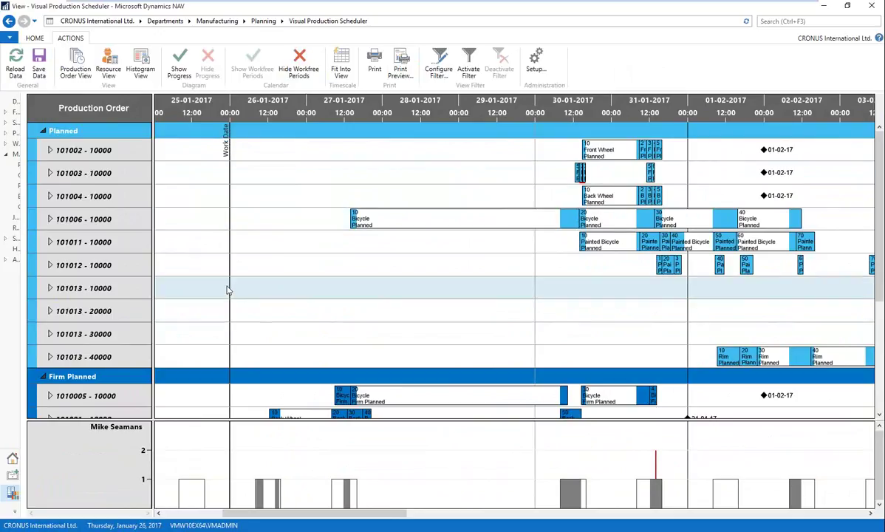
{"action": "left_click_drag", "start_coordinate": [236, 118], "coordinate": [279, 130]}
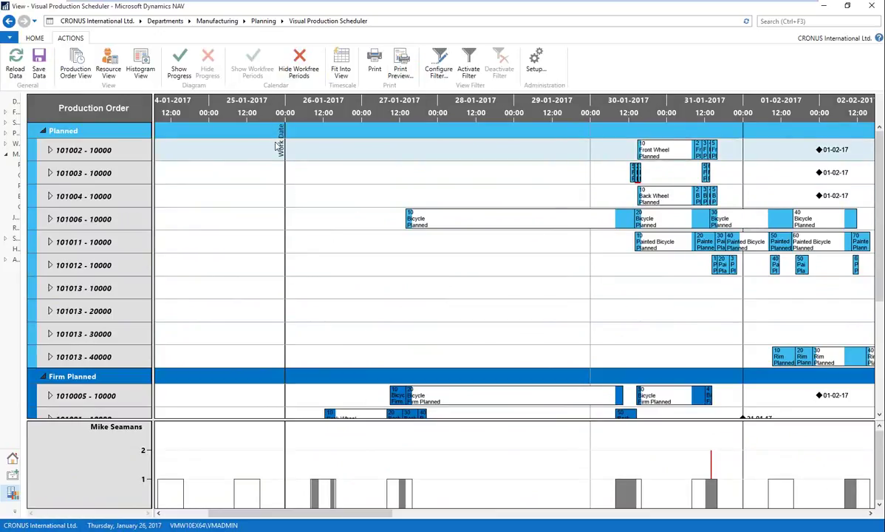
{"action": "scroll", "coordinate": [480, 103], "scroll_direction": "right", "scroll_amount": 3}
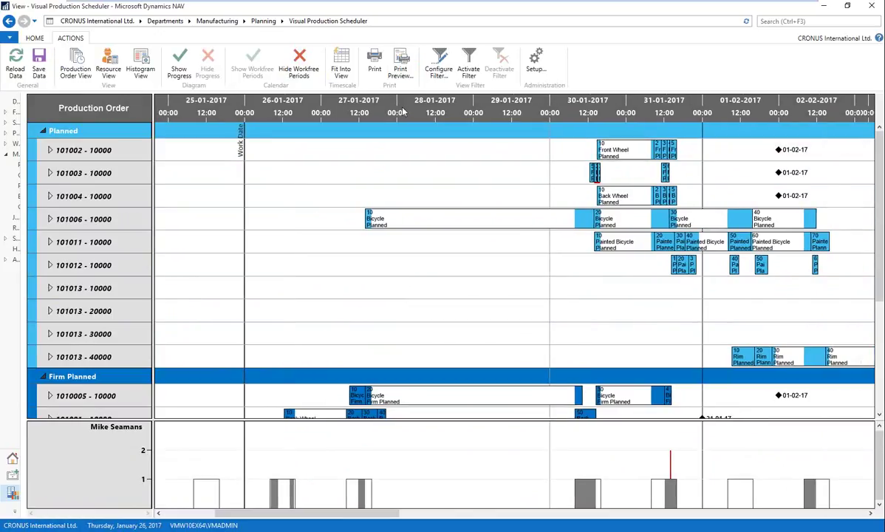
Review the Timespan starting and ending date formulas in the scheduler setup, then close the setup
{"action": "left_click", "coordinate": [533, 73]}
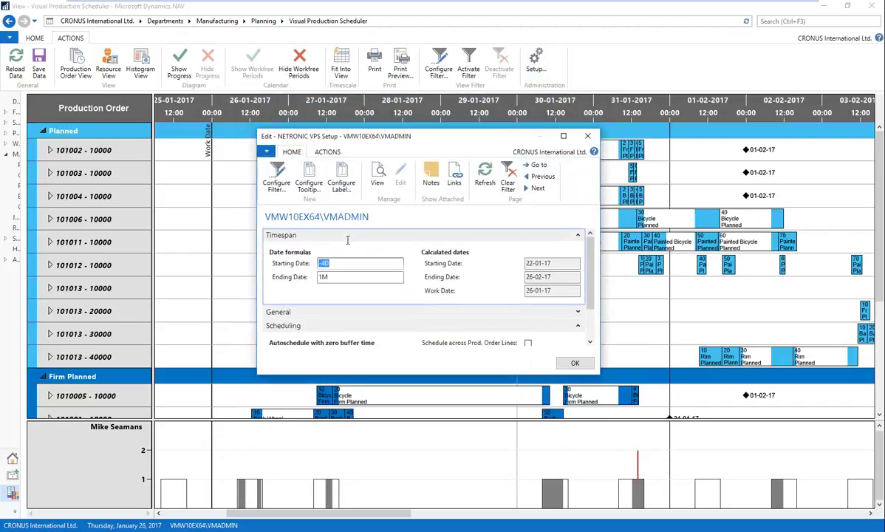
{"action": "left_click", "coordinate": [342, 264]}
{"action": "left_click", "coordinate": [574, 362]}
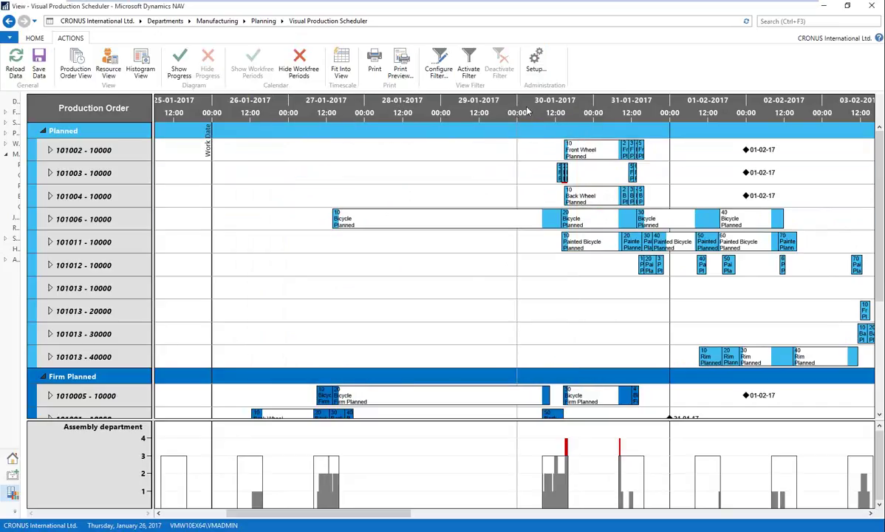
Examine the schedule on a coarser timescale of calendar weeks divided into days, moving back and forth around the work date
{"action": "scroll", "coordinate": [521, 111], "scroll_direction": "down", "scroll_amount": 2}
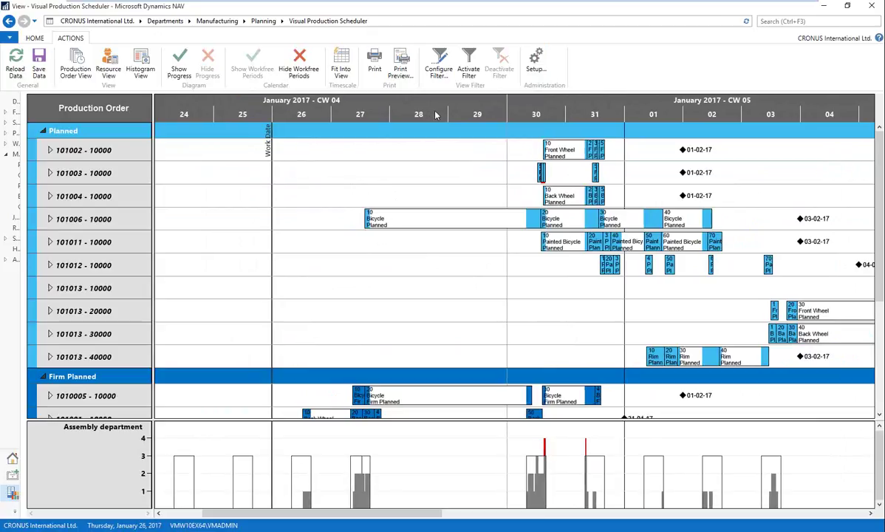
{"action": "scroll", "coordinate": [516, 111], "scroll_direction": "up", "scroll_amount": 1}
{"action": "scroll", "coordinate": [483, 111], "scroll_direction": "down", "scroll_amount": 1}
{"action": "left_click_drag", "start_coordinate": [464, 113], "coordinate": [428, 113]}
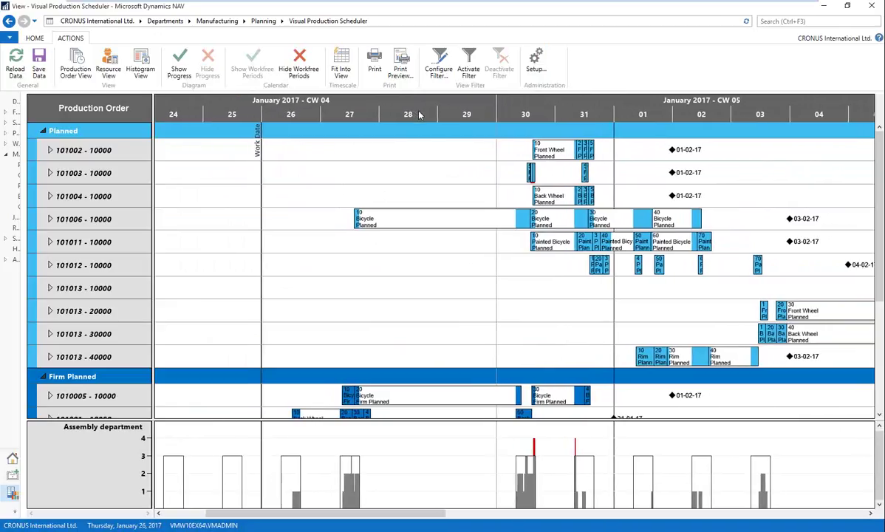
{"action": "left_click_drag", "start_coordinate": [310, 110], "coordinate": [397, 115]}
{"action": "scroll", "coordinate": [457, 111], "scroll_direction": "right", "scroll_amount": 3}
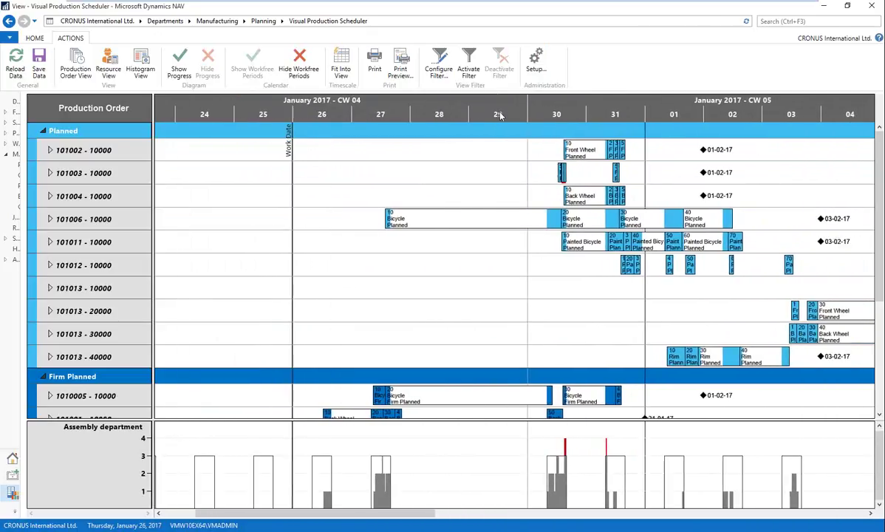
{"action": "scroll", "coordinate": [470, 109], "scroll_direction": "right", "scroll_amount": 1}
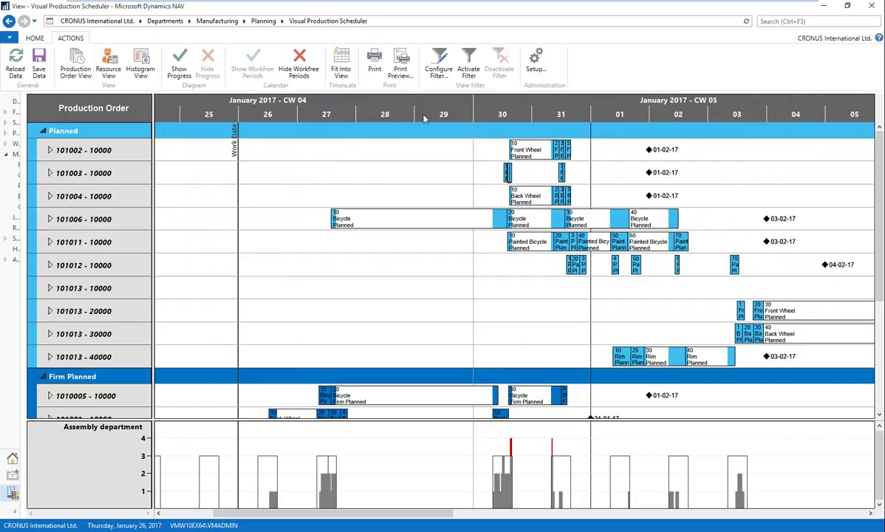
{"action": "left_click_drag", "start_coordinate": [384, 513], "coordinate": [549, 180]}
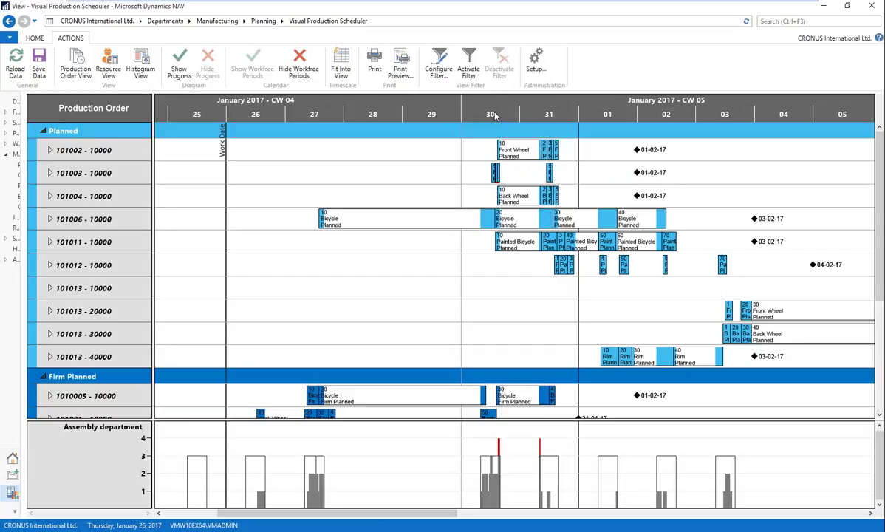
Examine the operations and Assembly department load on Monday, 30-01-2017 at increasing detail, down to five-minute intervals
{"action": "scroll", "coordinate": [495, 116], "scroll_direction": "up", "scroll_amount": 1}
{"action": "scroll", "coordinate": [495, 116], "scroll_direction": "up", "scroll_amount": 1}
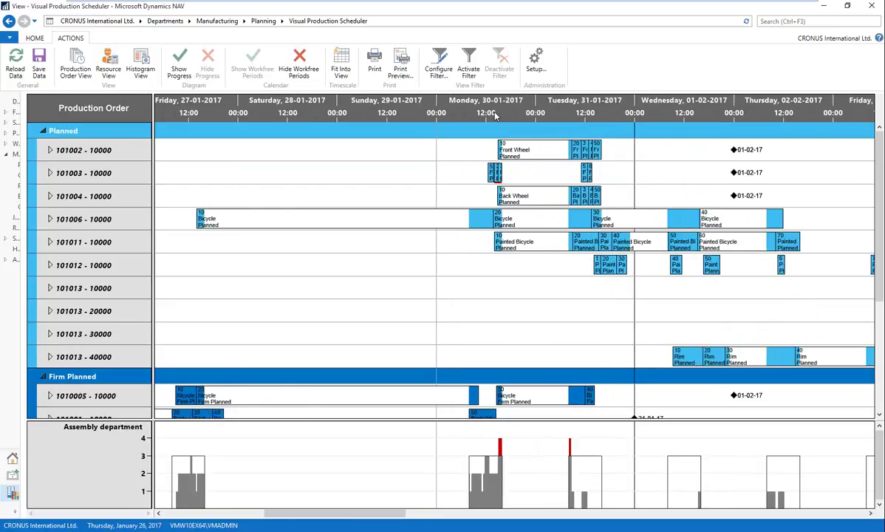
{"action": "scroll", "coordinate": [494, 115], "scroll_direction": "up", "scroll_amount": 1}
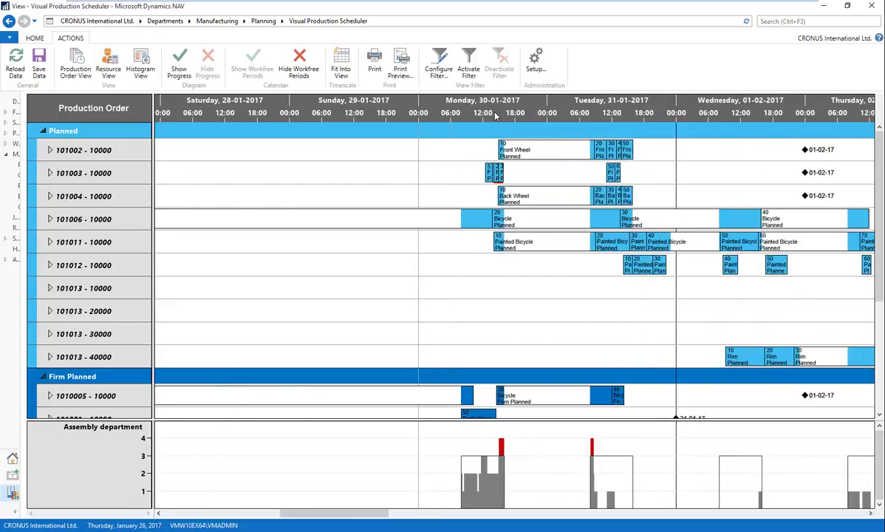
{"action": "scroll", "coordinate": [494, 116], "scroll_direction": "up", "scroll_amount": 1}
{"action": "scroll", "coordinate": [494, 116], "scroll_direction": "up", "scroll_amount": 1}
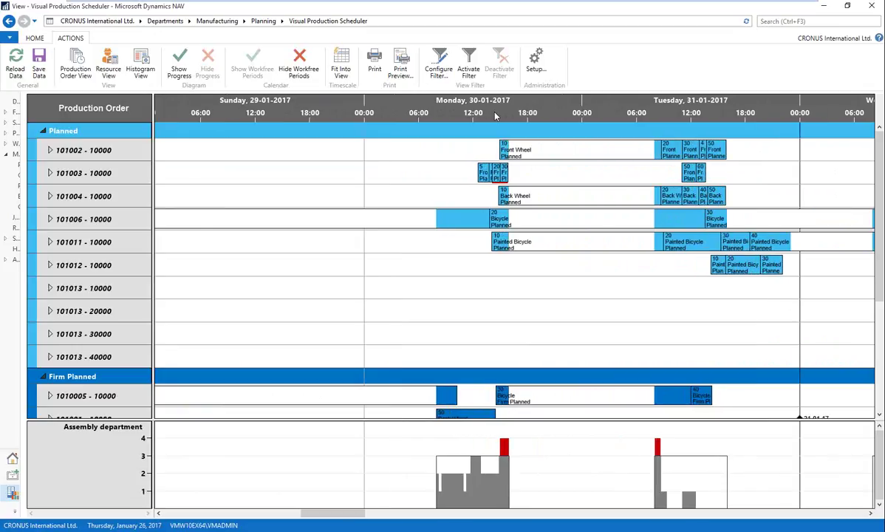
{"action": "scroll", "coordinate": [495, 116], "scroll_direction": "up", "scroll_amount": 1}
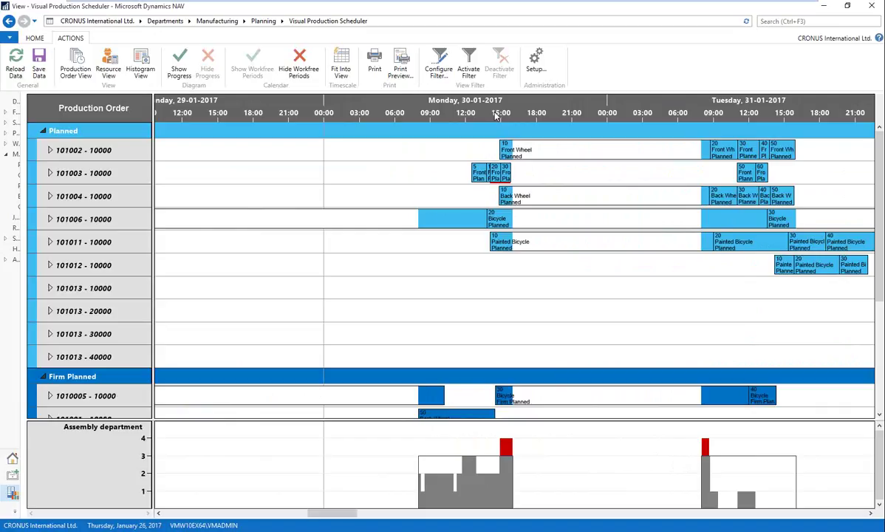
{"action": "scroll", "coordinate": [495, 116], "scroll_direction": "up", "scroll_amount": 4}
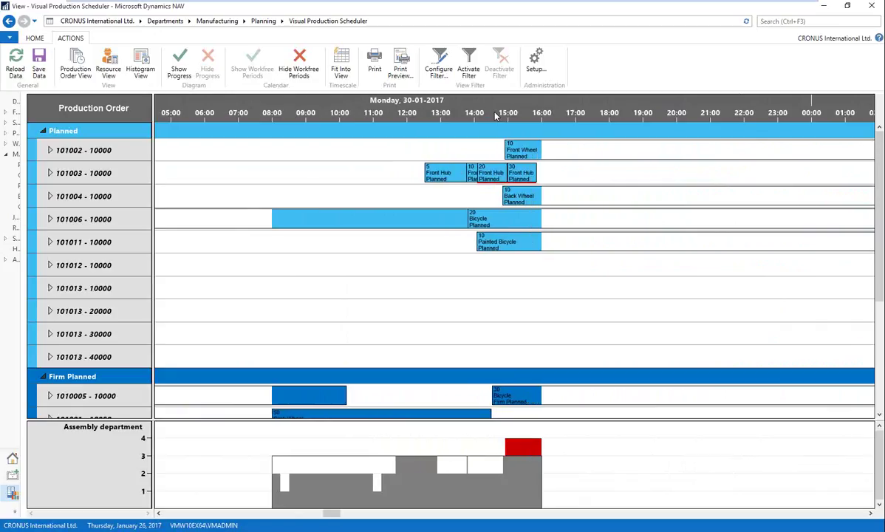
{"action": "scroll", "coordinate": [495, 116], "scroll_direction": "up", "scroll_amount": 4}
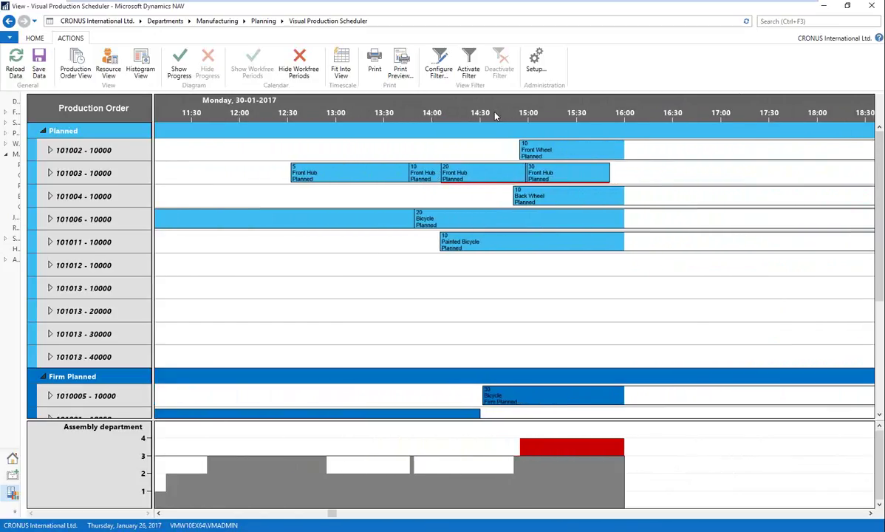
{"action": "scroll", "coordinate": [495, 116], "scroll_direction": "up", "scroll_amount": 4}
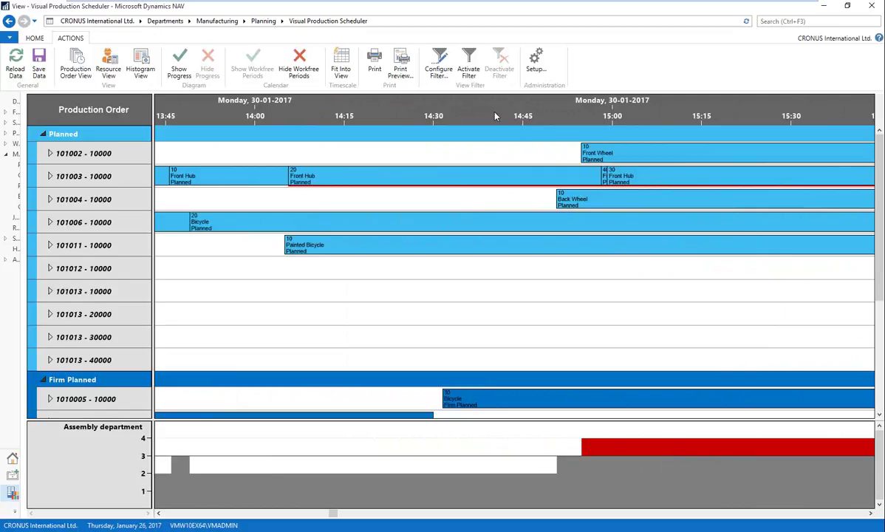
{"action": "scroll", "coordinate": [494, 116], "scroll_direction": "up", "scroll_amount": 1}
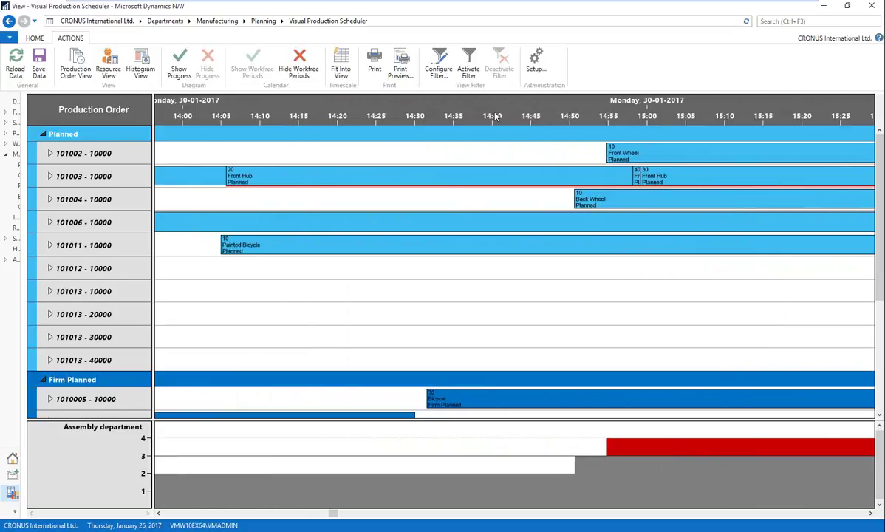
Return the timescale to a multi-day view and inspect the production orders around 30 and 31 January 2017
{"action": "scroll", "coordinate": [495, 116], "scroll_direction": "down", "scroll_amount": 10}
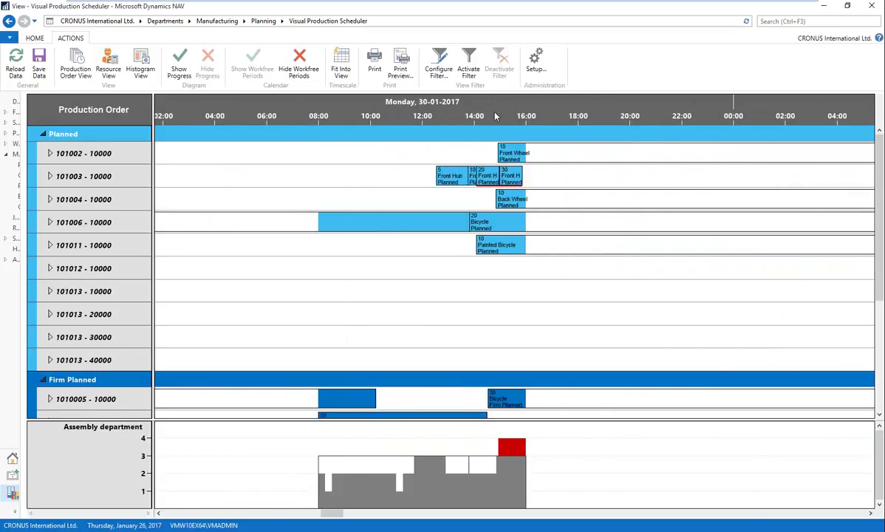
{"action": "scroll", "coordinate": [494, 116], "scroll_direction": "down", "scroll_amount": 5}
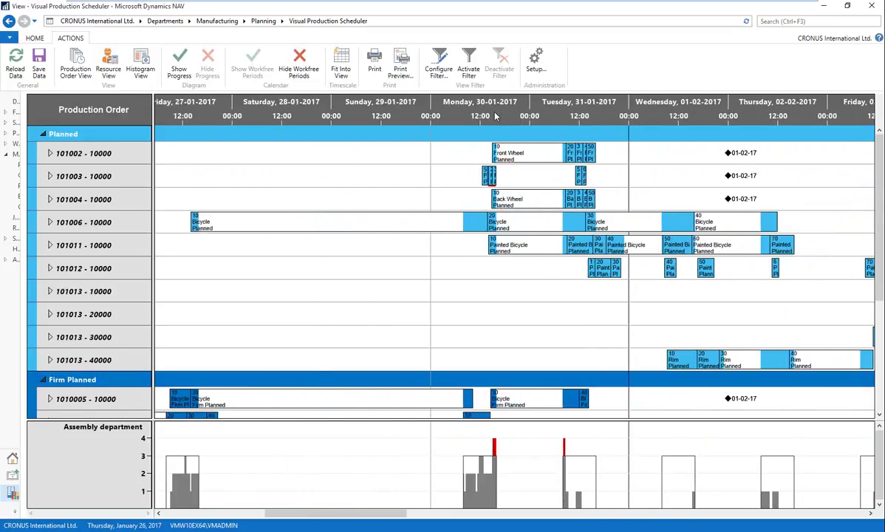
{"action": "scroll", "coordinate": [494, 116], "scroll_direction": "down", "scroll_amount": 3}
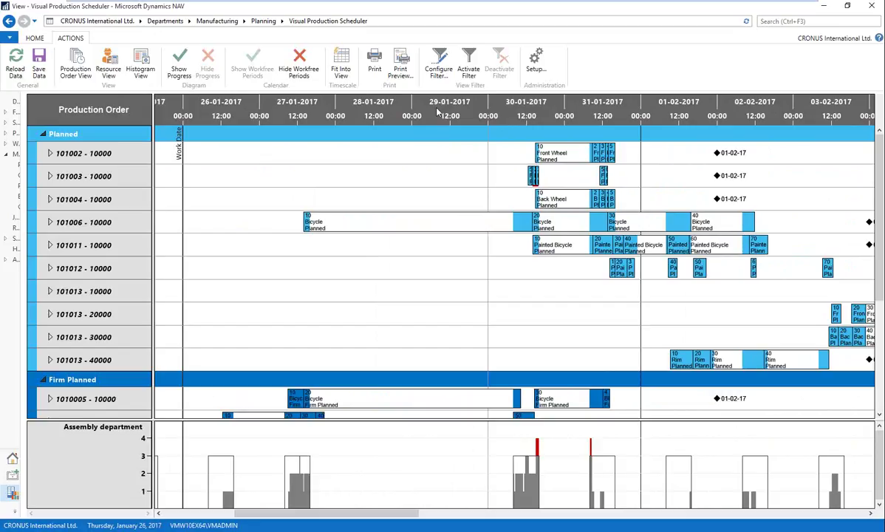
{"action": "left_click_drag", "start_coordinate": [606, 116], "coordinate": [593, 114]}
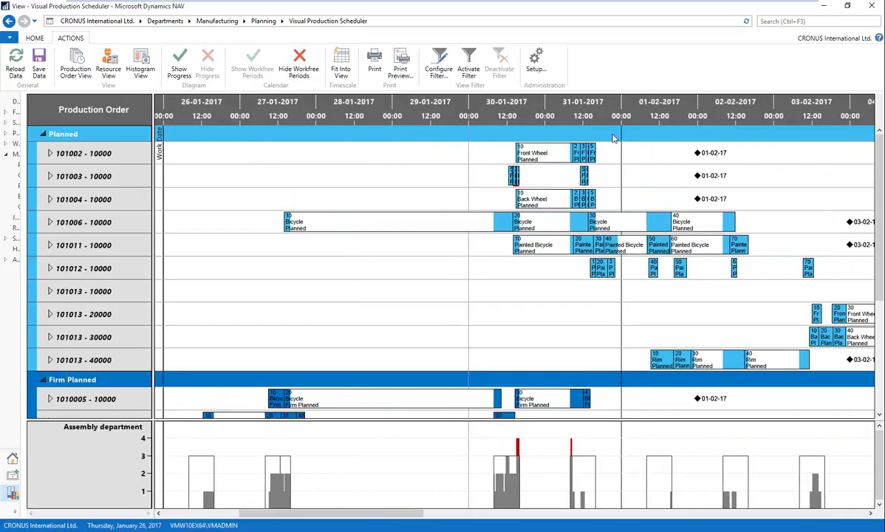
{"action": "left_click_drag", "start_coordinate": [565, 122], "coordinate": [578, 123]}
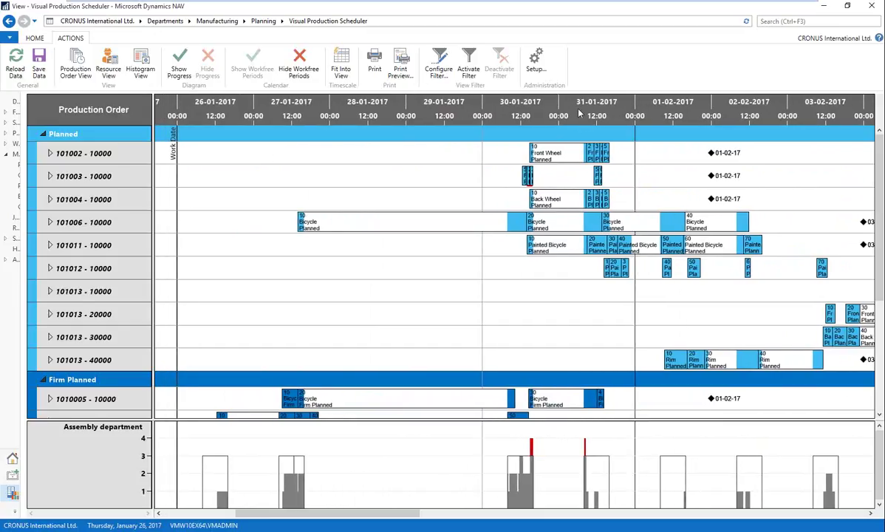
{"action": "scroll", "coordinate": [578, 123], "scroll_direction": "up", "scroll_amount": 3}
{"action": "mouse_move", "coordinate": [509, 160]}
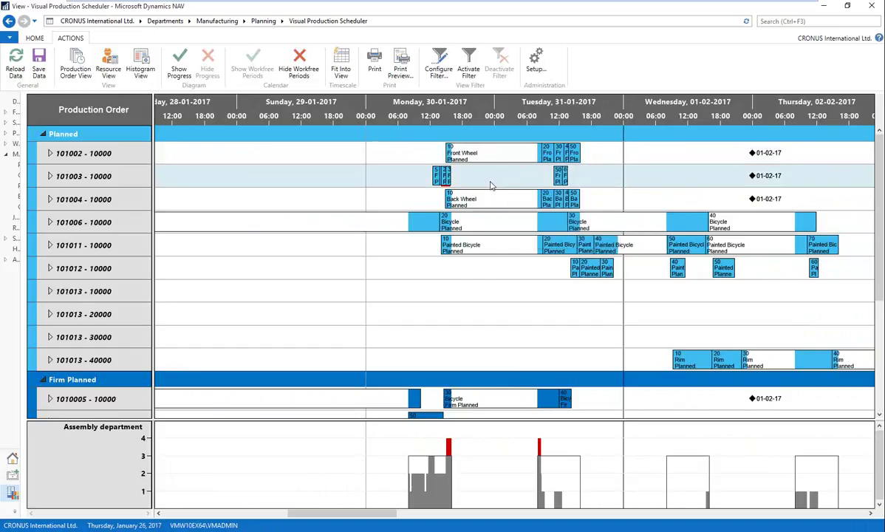
Inspect the tooltip of an operation in order 101003 - 10000 and review the tooltip fields configured for operations in the Production Order View
{"action": "left_click", "coordinate": [445, 179]}
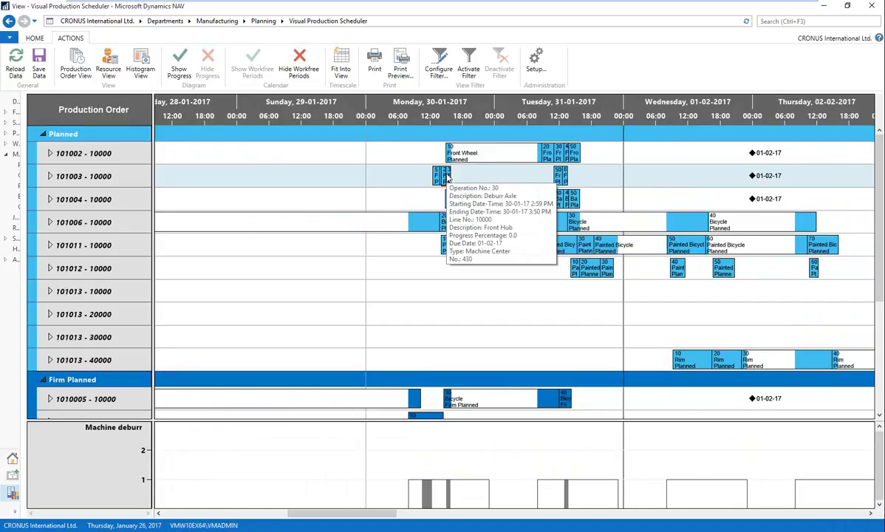
{"action": "left_click", "coordinate": [536, 62]}
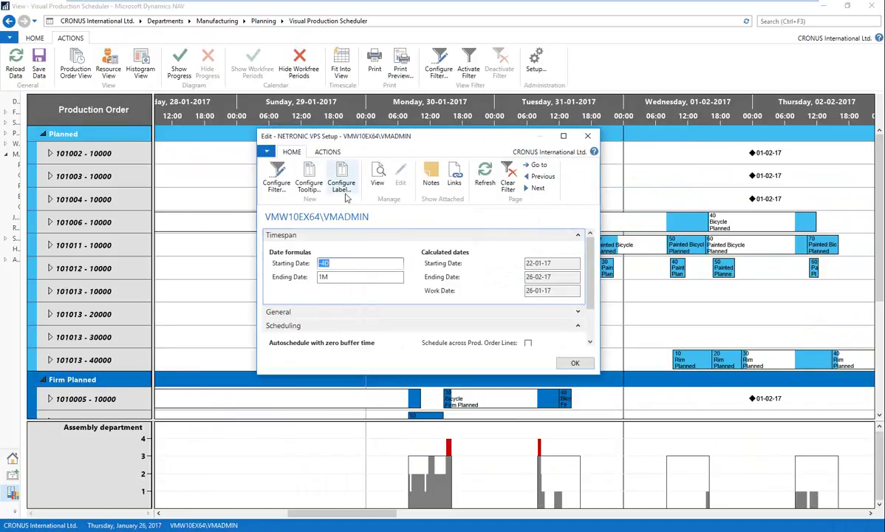
{"action": "left_click", "coordinate": [310, 183]}
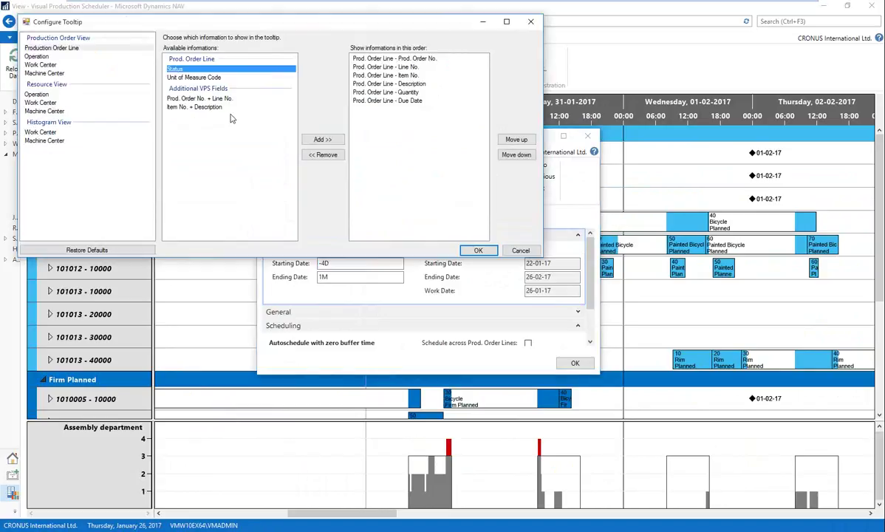
{"action": "left_click", "coordinate": [44, 56]}
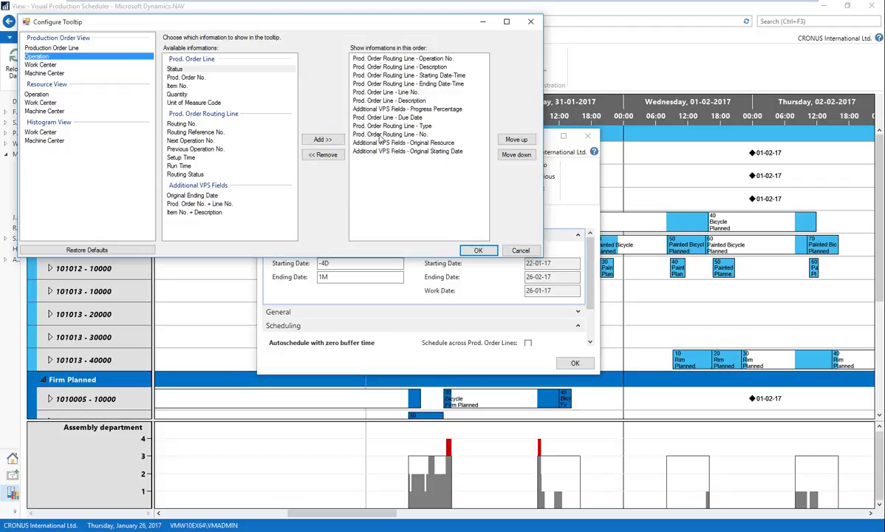
{"action": "left_click", "coordinate": [492, 253]}
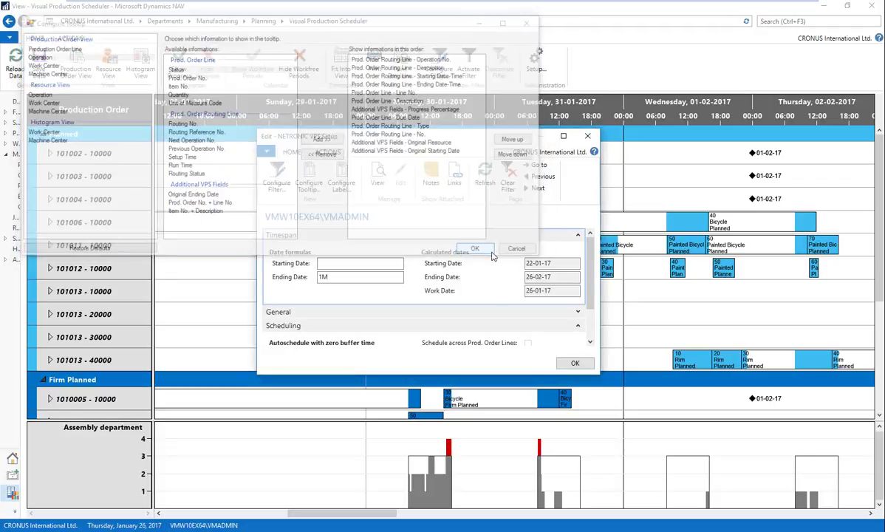
{"action": "left_click", "coordinate": [309, 177]}
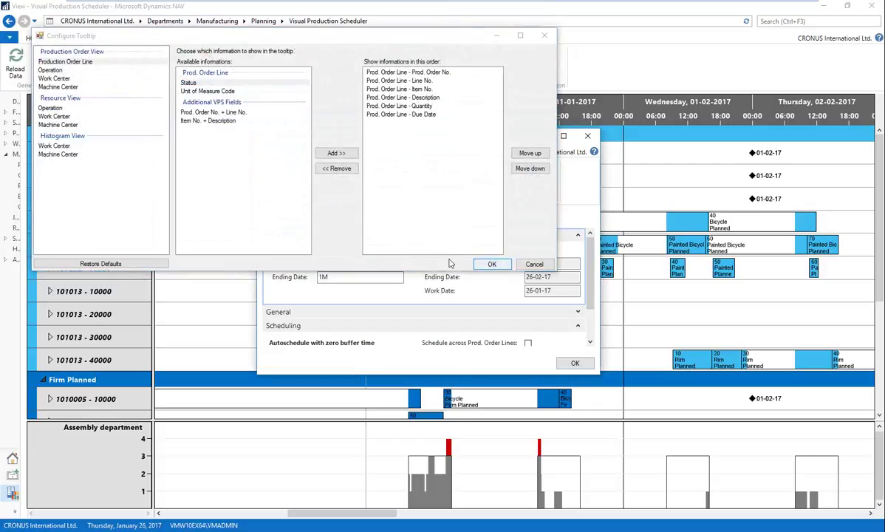
{"action": "key", "text": "Escape"}
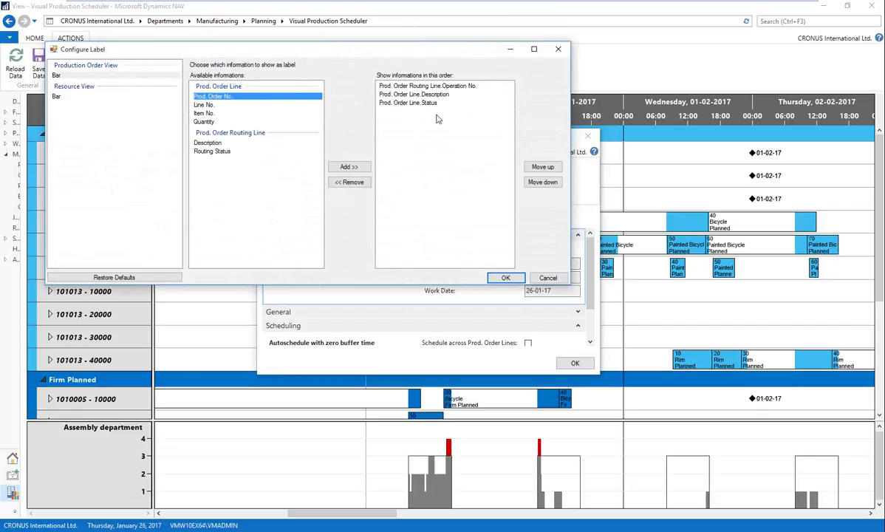
Replace Status with Quantity in the Production Order View's bar label configuration and apply it to the schedule
{"action": "left_click", "coordinate": [408, 102]}
{"action": "left_click", "coordinate": [348, 181]}
{"action": "left_click", "coordinate": [205, 130]}
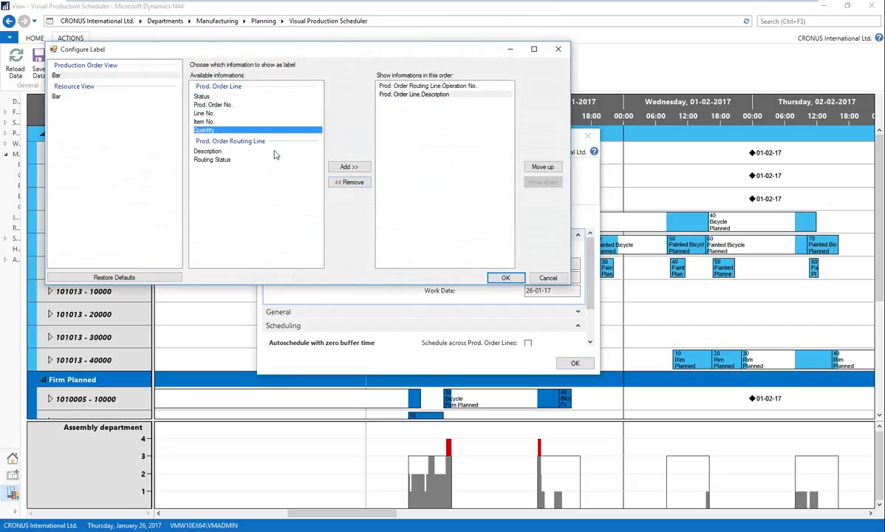
{"action": "left_click", "coordinate": [348, 166]}
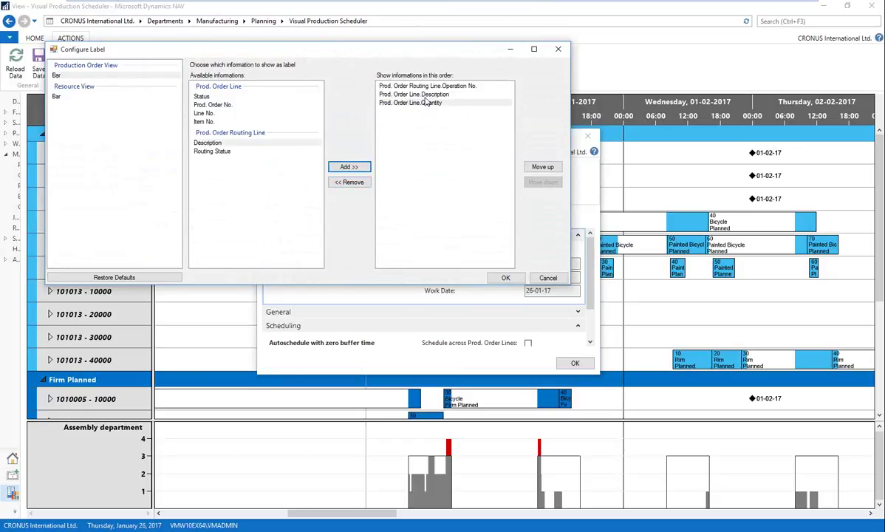
{"action": "left_click", "coordinate": [505, 277]}
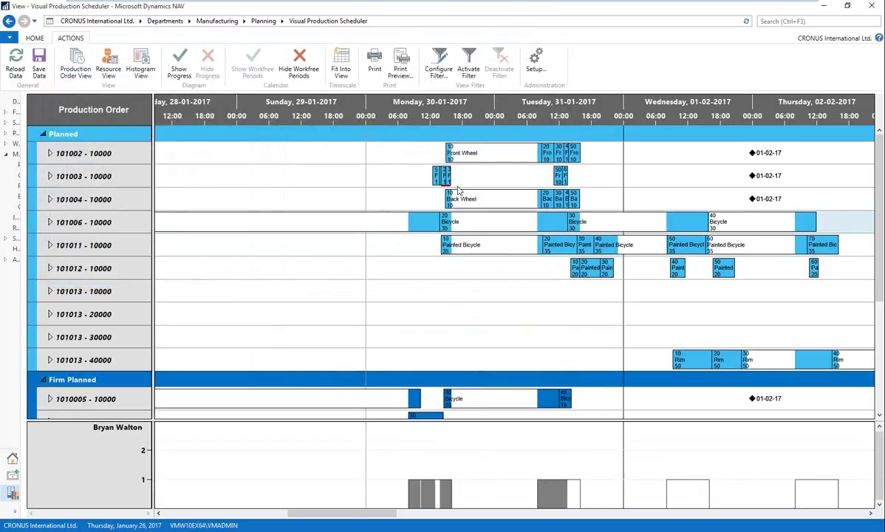
Inspect the bar labels of the Front Wheel and Painted Bicycle operations on Monday, 30-01-2017
{"action": "scroll", "coordinate": [455, 148], "scroll_direction": "up", "scroll_amount": 2, "text": "ctrl"}
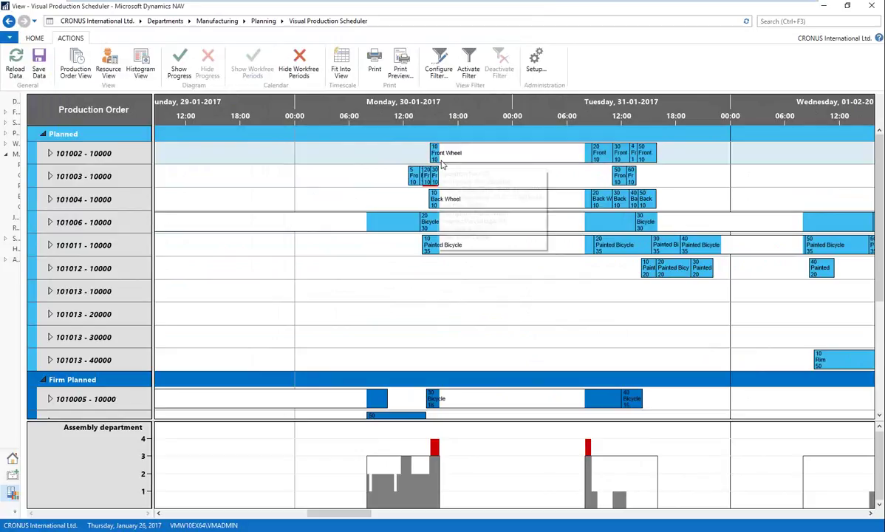
{"action": "mouse_move", "coordinate": [441, 166]}
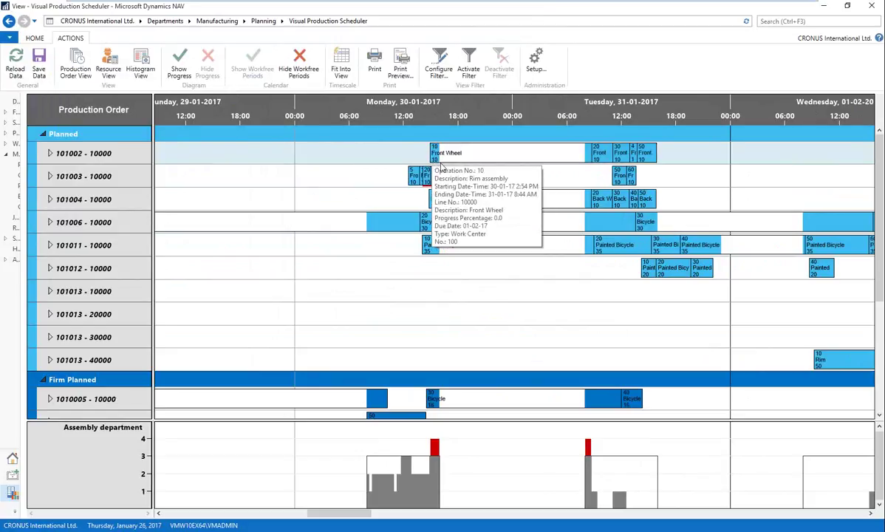
{"action": "left_click", "coordinate": [440, 240]}
{"action": "left_click", "coordinate": [441, 242]}
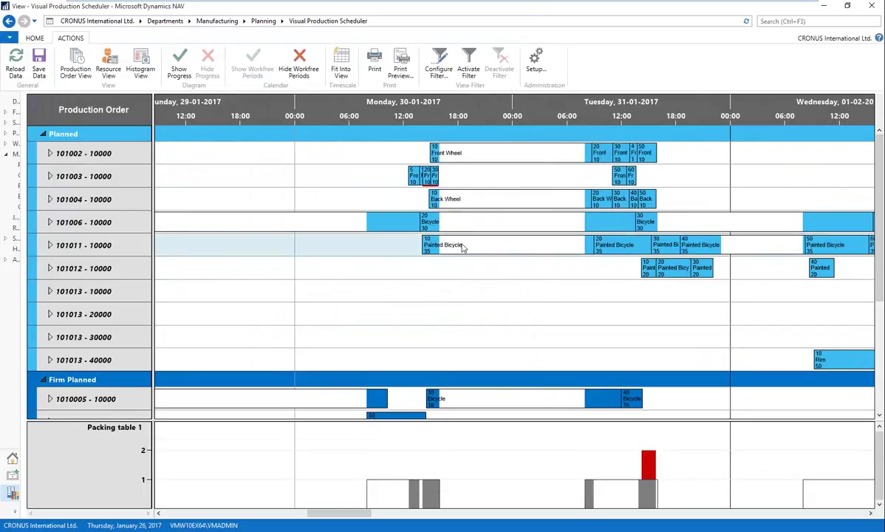
{"action": "left_click", "coordinate": [489, 244]}
Expand planned order 101002 - 10000 into its resources and select its Front Wheel operation 10 in the Assembly department
{"action": "scroll", "coordinate": [514, 120], "scroll_direction": "down", "scroll_amount": 5}
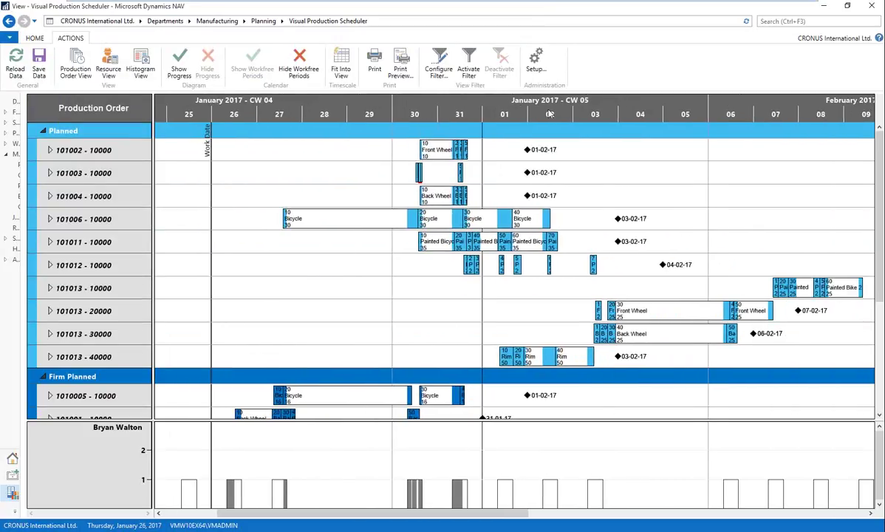
{"action": "scroll", "coordinate": [549, 113], "scroll_direction": "down", "scroll_amount": 3}
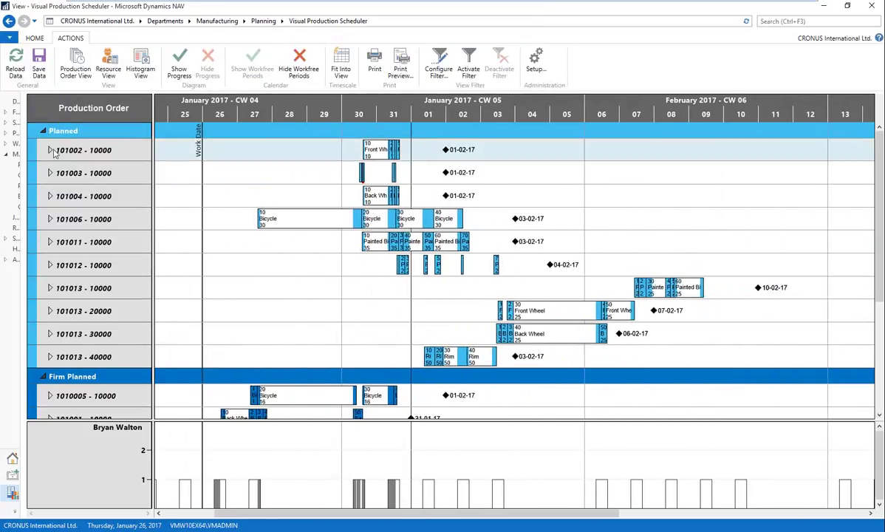
{"action": "left_click", "coordinate": [51, 150]}
{"action": "left_click", "coordinate": [373, 162]}
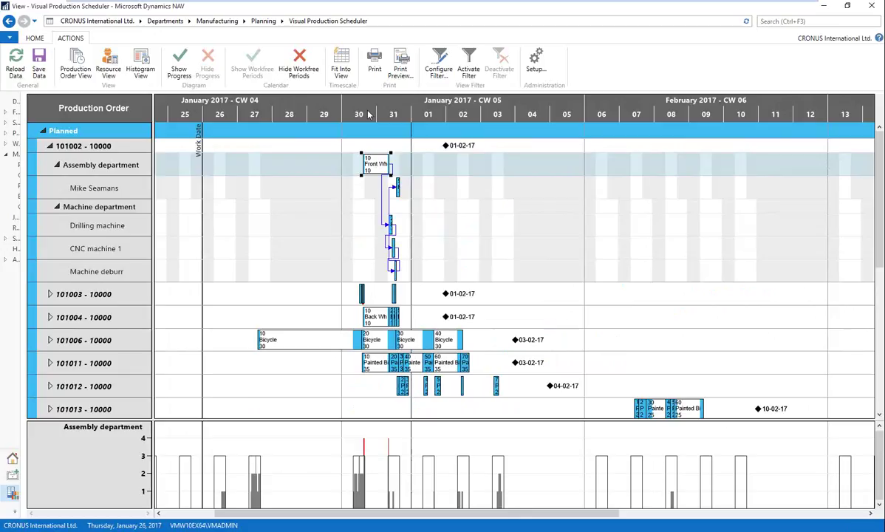
{"action": "scroll", "coordinate": [368, 114], "scroll_direction": "up", "scroll_amount": 6}
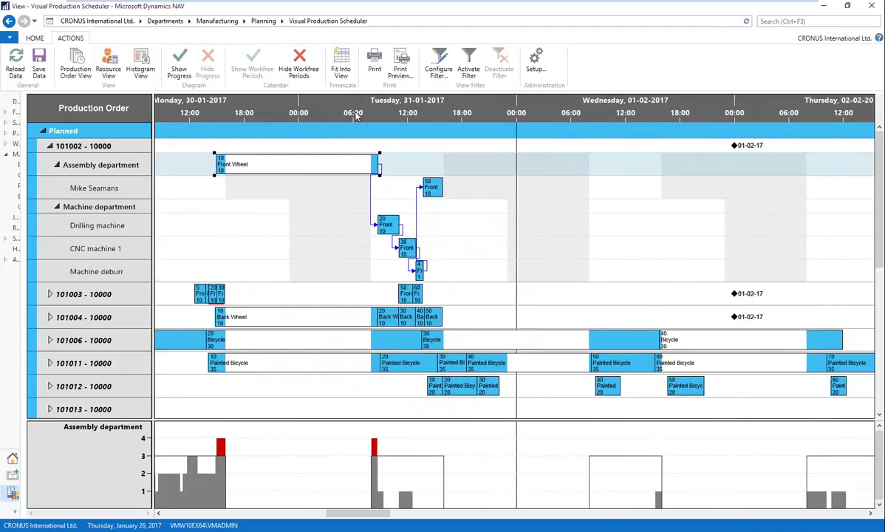
Examine the timing of operation 10 in order 101002 - 10000 against the Assembly department's working hours and load
{"action": "mouse_move", "coordinate": [52, 150]}
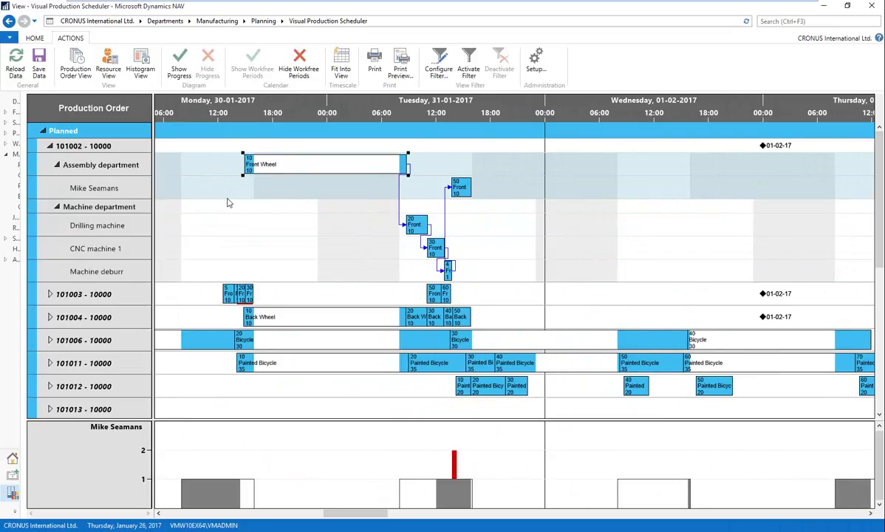
{"action": "mouse_move", "coordinate": [246, 172]}
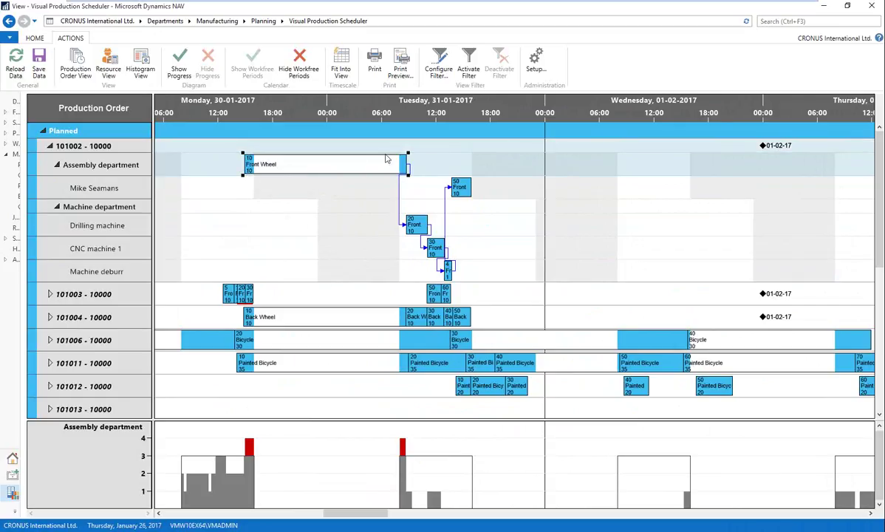
{"action": "mouse_move", "coordinate": [328, 171]}
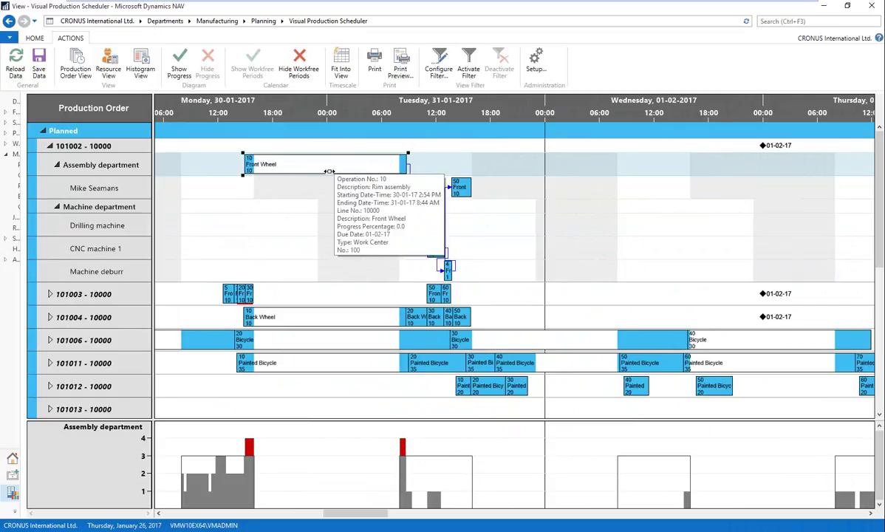
{"action": "left_click", "coordinate": [293, 191]}
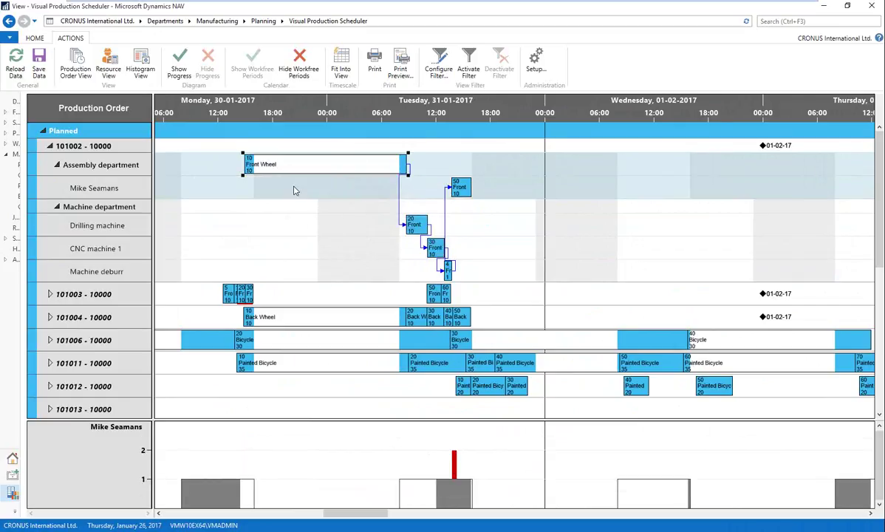
{"action": "left_click", "coordinate": [294, 166]}
{"action": "scroll", "coordinate": [294, 166], "scroll_direction": "up", "scroll_amount": 1}
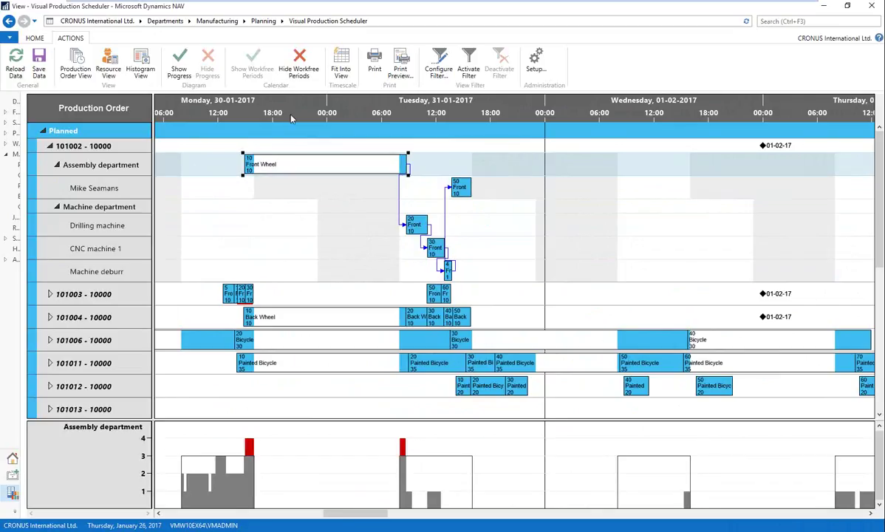
{"action": "scroll", "coordinate": [281, 147], "scroll_direction": "up", "scroll_amount": 1}
{"action": "left_click", "coordinate": [202, 178]}
{"action": "left_click", "coordinate": [203, 169]}
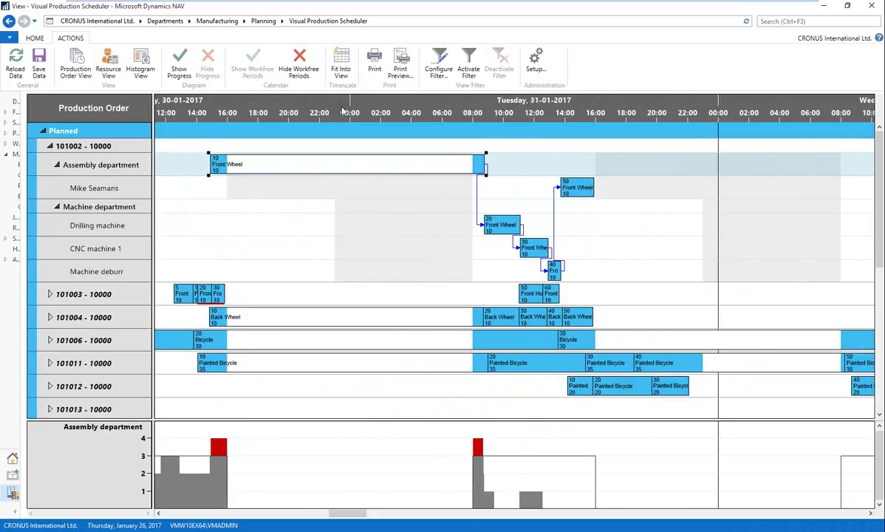
{"action": "scroll", "coordinate": [341, 111], "scroll_direction": "down", "scroll_amount": 3}
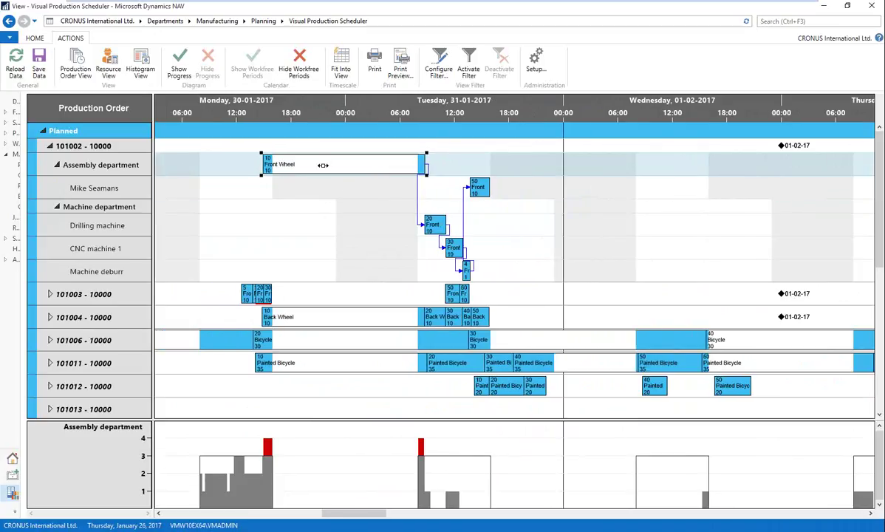
{"action": "mouse_move", "coordinate": [323, 165]}
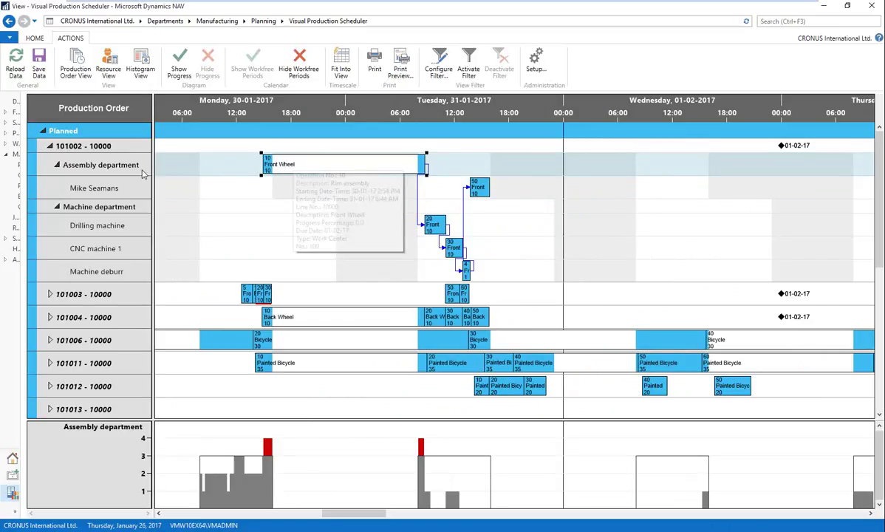
Follow the linked operations 20 to 50 of order 101002 - 10000 across their resources, comparing them with operation 10
{"action": "left_click", "coordinate": [437, 230]}
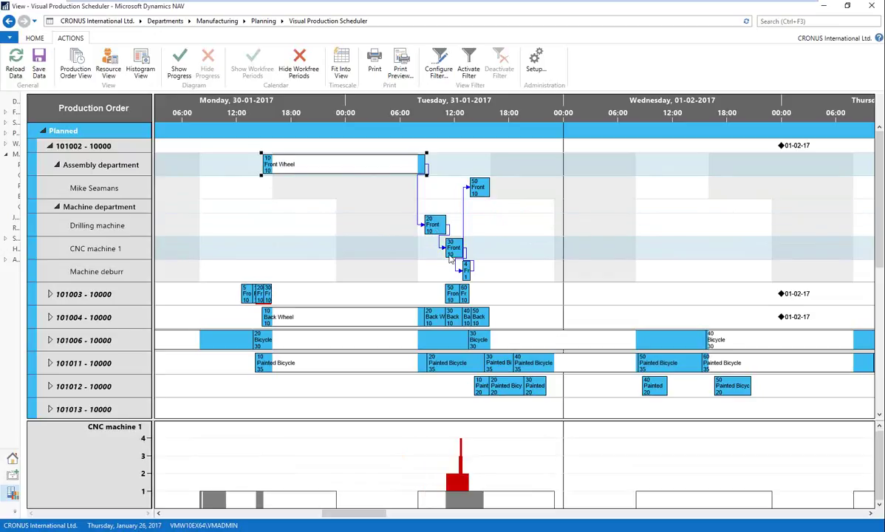
{"action": "left_click", "coordinate": [480, 189]}
{"action": "scroll", "coordinate": [484, 193], "scroll_direction": "up", "scroll_amount": 3}
{"action": "left_click", "coordinate": [487, 196]}
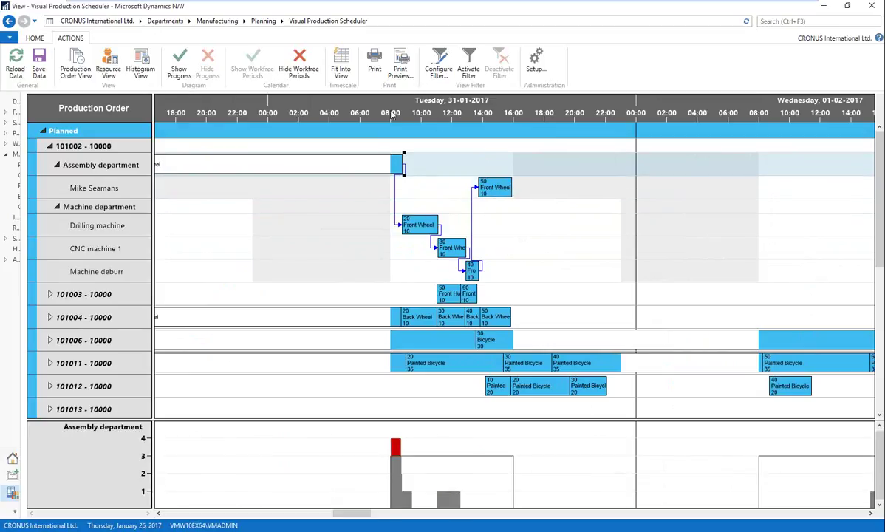
{"action": "scroll", "coordinate": [514, 114], "scroll_direction": "down", "scroll_amount": 2}
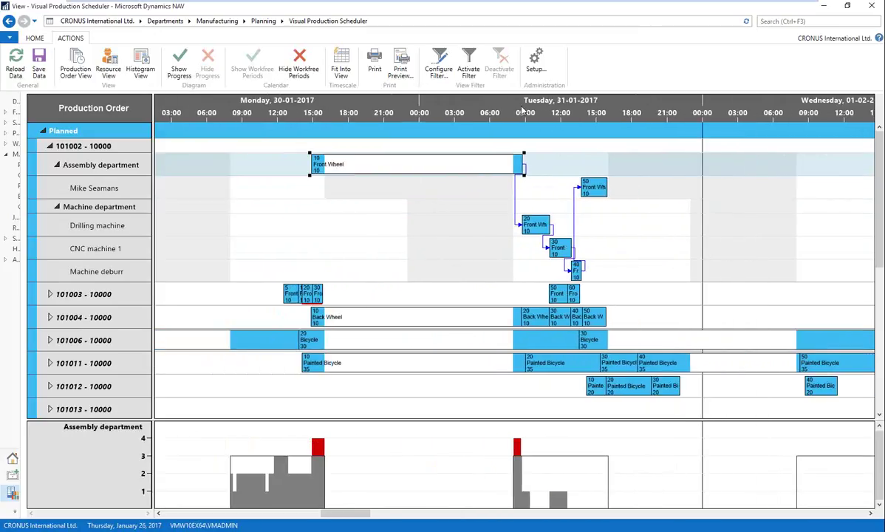
{"action": "scroll", "coordinate": [467, 109], "scroll_direction": "right", "scroll_amount": 1}
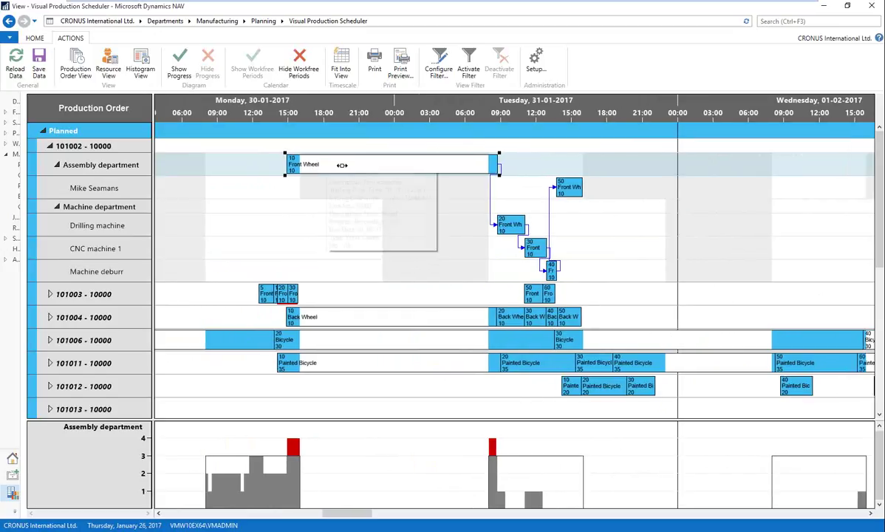
{"action": "mouse_move", "coordinate": [342, 165]}
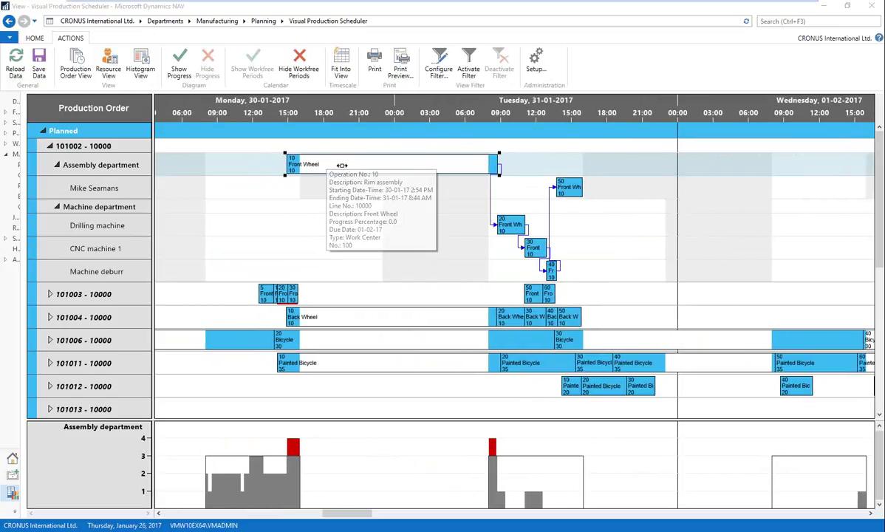
Open planned production order 101002 from operation 10, review the routing of its Front Wheel line, then close both windows
{"action": "double_click", "coordinate": [341, 166]}
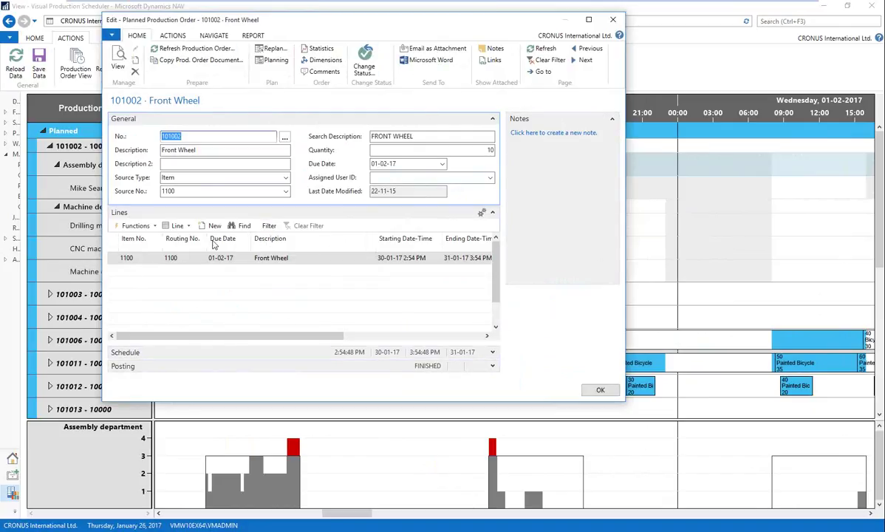
{"action": "left_click", "coordinate": [189, 226]}
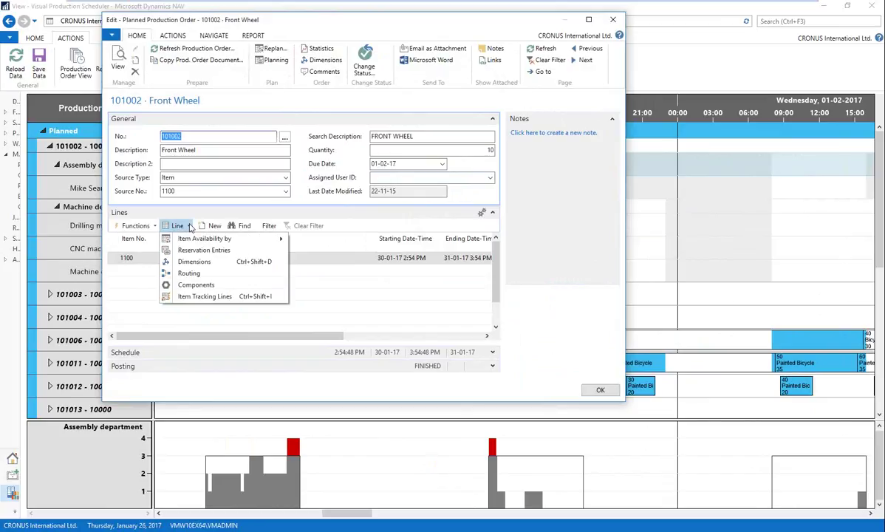
{"action": "left_click", "coordinate": [190, 274]}
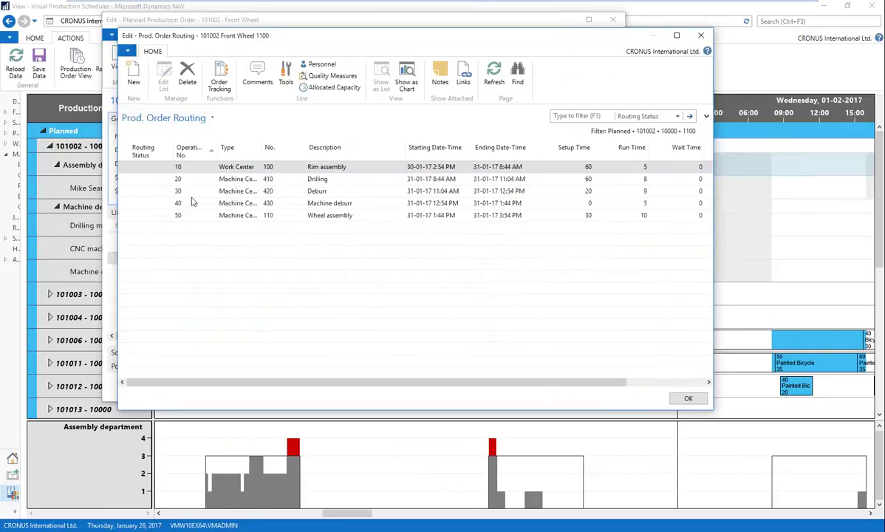
{"action": "left_click", "coordinate": [686, 399]}
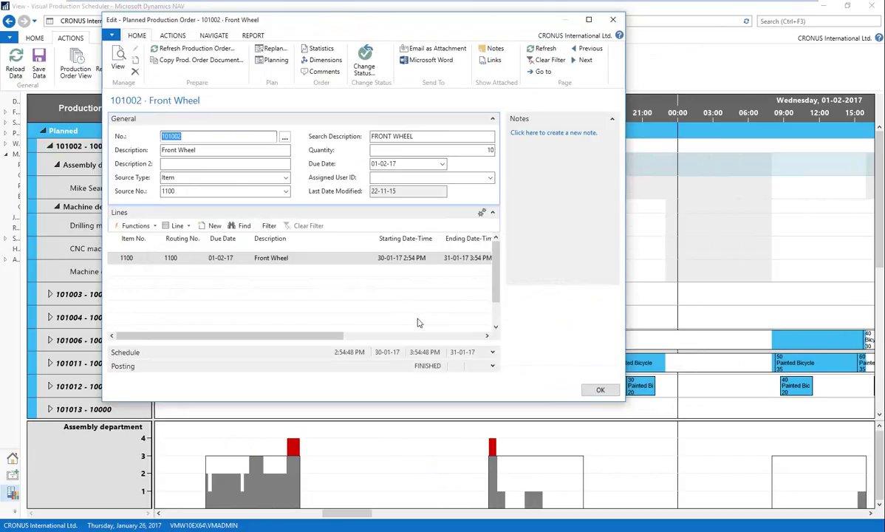
{"action": "left_click", "coordinate": [595, 389]}
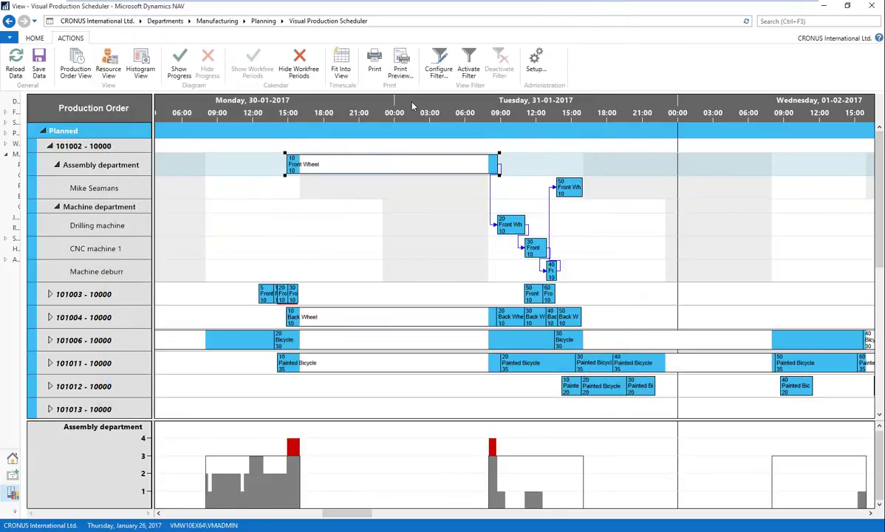
Reschedule Front Wheel operation 10 of planned order 101002 to start on 01-02-2017 at about 08:03 AM in the Assembly department
{"action": "scroll", "coordinate": [448, 112], "scroll_direction": "down", "scroll_amount": 2}
{"action": "scroll", "coordinate": [446, 111], "scroll_direction": "up", "scroll_amount": 2}
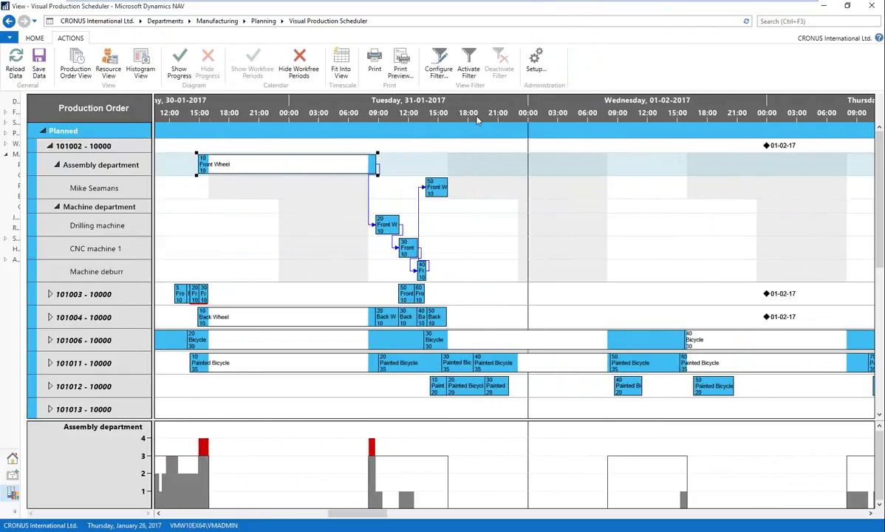
{"action": "left_click_drag", "start_coordinate": [185, 158], "coordinate": [422, 163]}
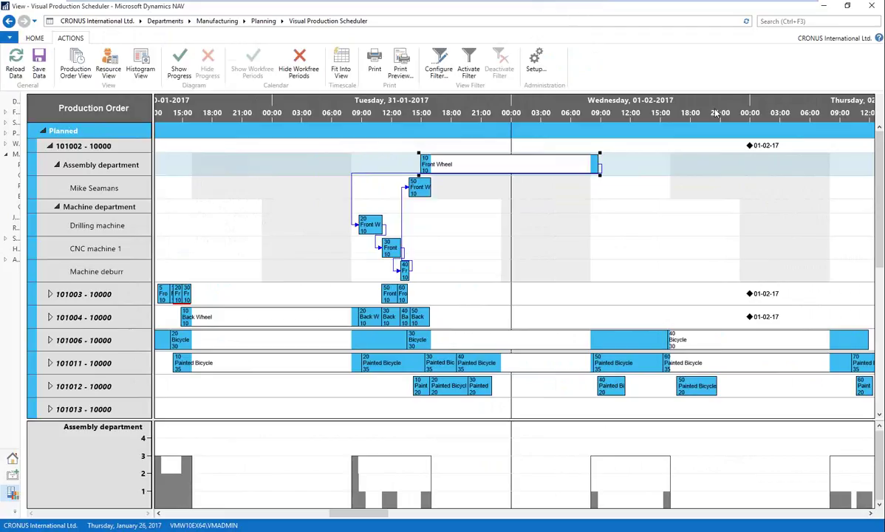
{"action": "left_click_drag", "start_coordinate": [543, 169], "coordinate": [601, 169]}
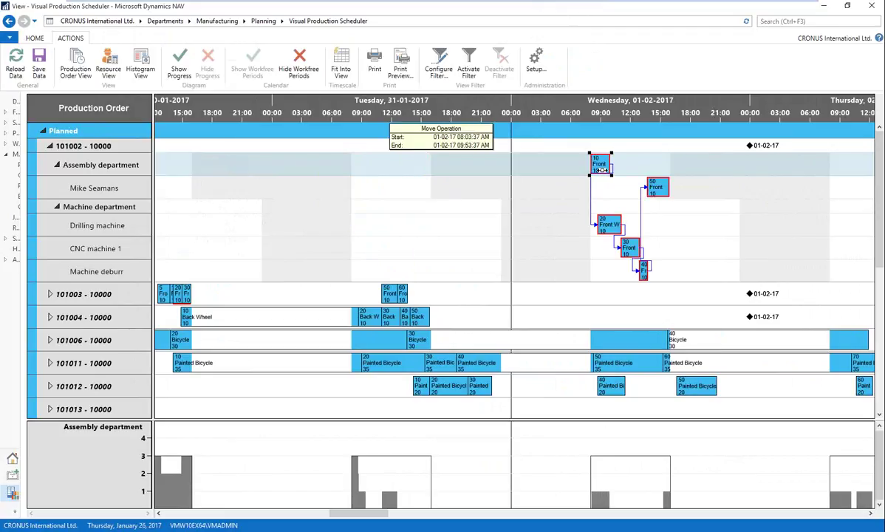
{"action": "scroll", "coordinate": [653, 120], "scroll_direction": "right", "scroll_amount": 3}
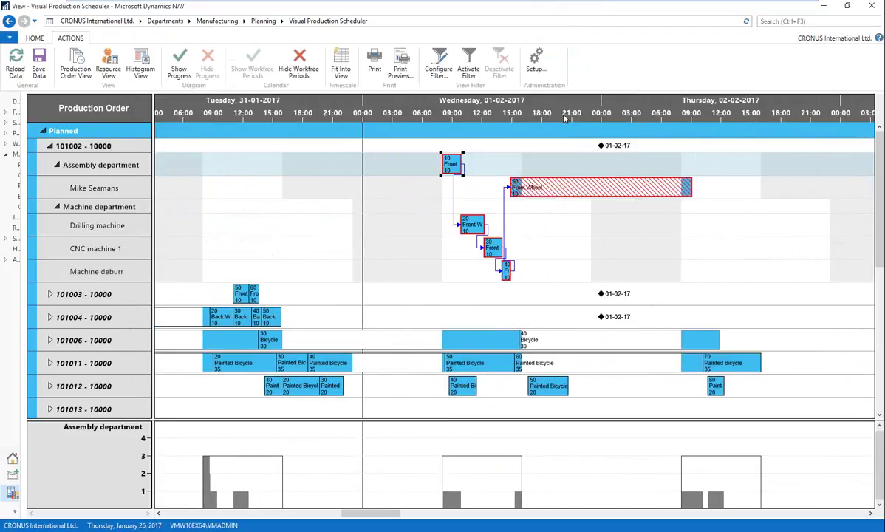
{"action": "left_click", "coordinate": [367, 192]}
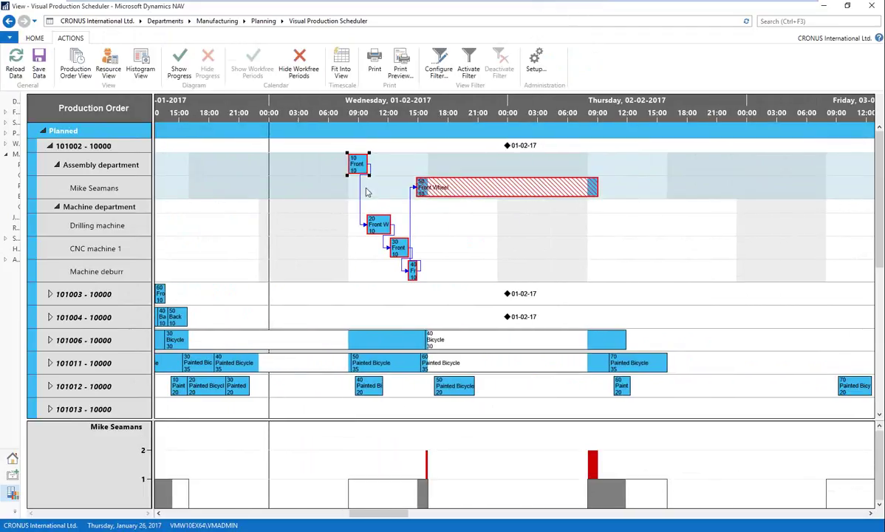
Review the predecessor and successor autoscheduling options in the scheduler's setup, then close it
{"action": "left_click", "coordinate": [535, 63]}
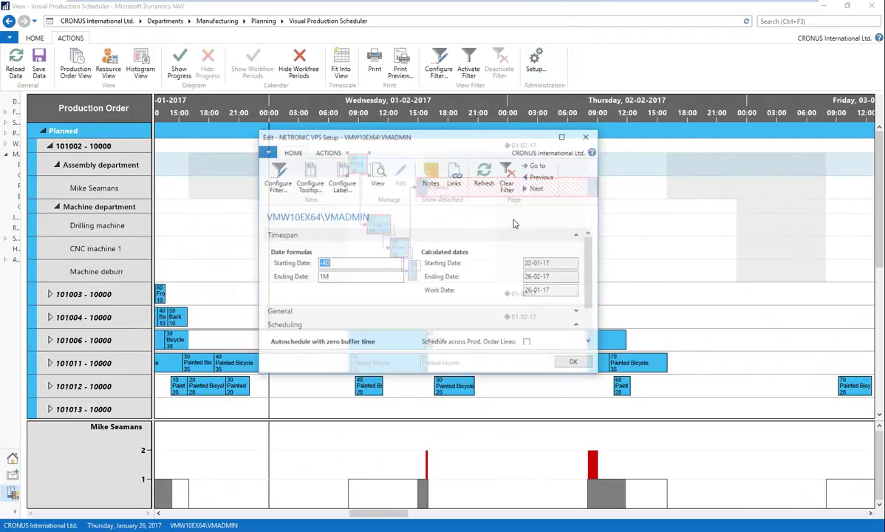
{"action": "scroll", "coordinate": [295, 292], "scroll_direction": "down", "scroll_amount": 2}
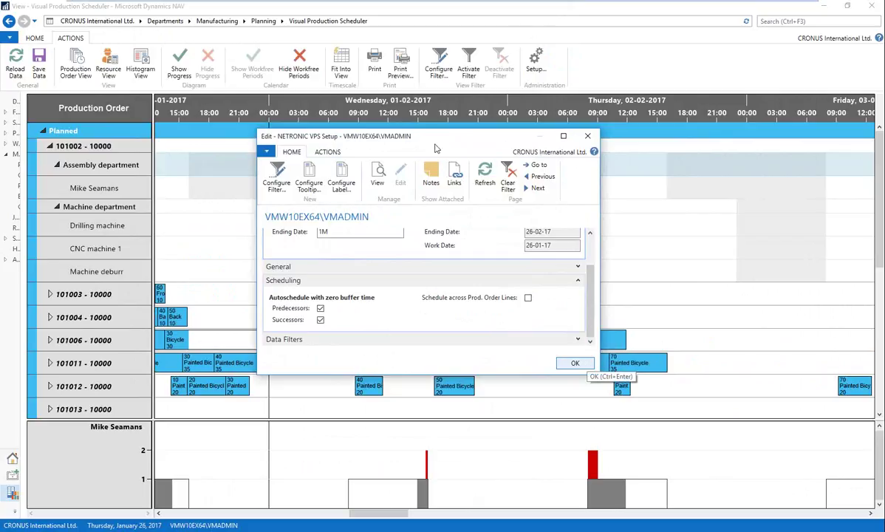
{"action": "left_click", "coordinate": [576, 363]}
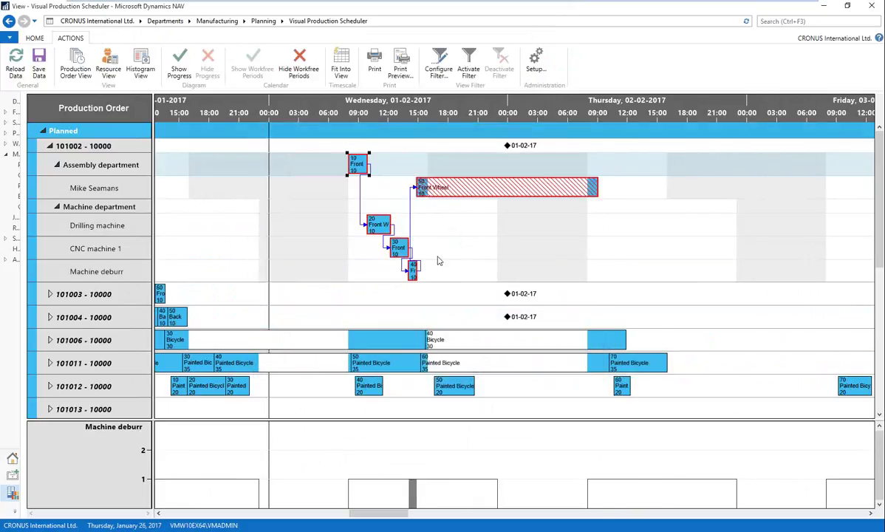
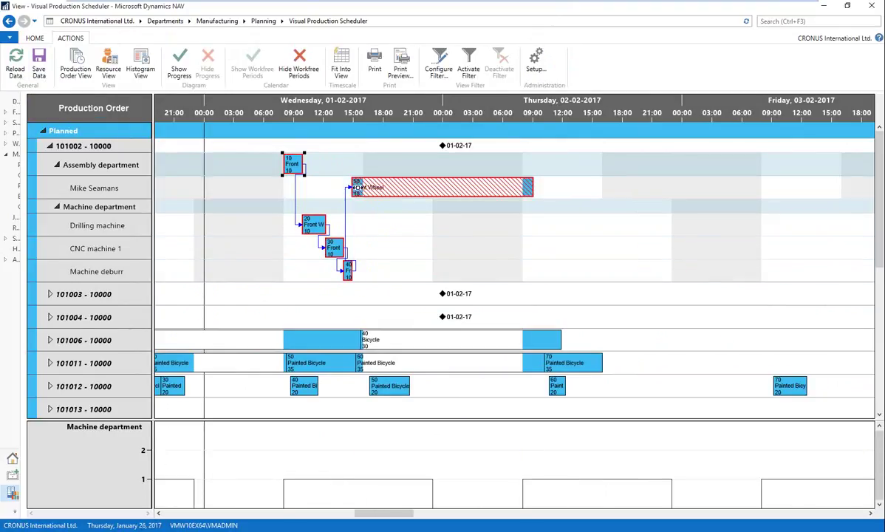
Review the scheduling capacity on the work center card of Assembly department 100, then close the card
{"action": "mouse_move", "coordinate": [456, 188]}
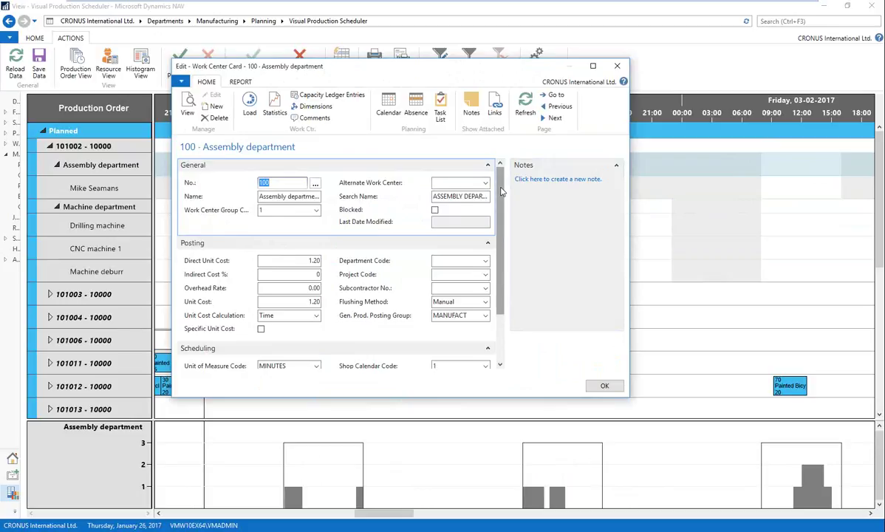
{"action": "scroll", "coordinate": [491, 222], "scroll_direction": "down", "scroll_amount": 3}
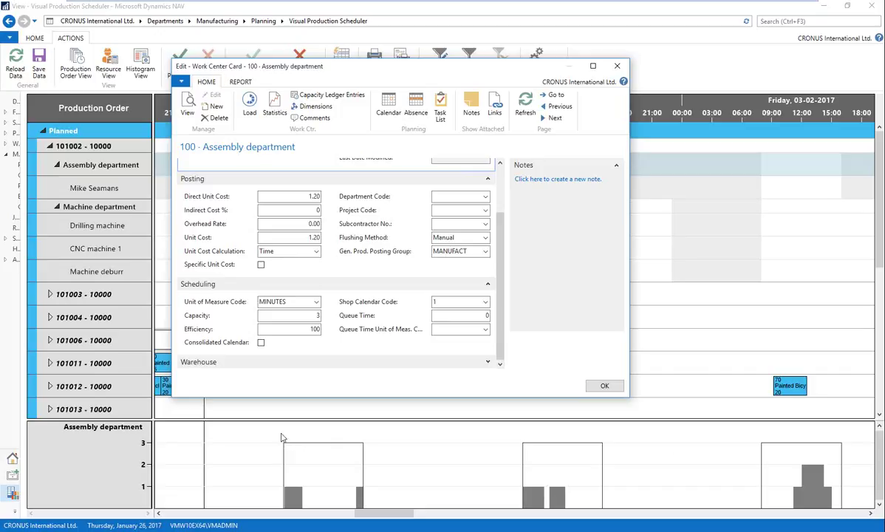
{"action": "left_click", "coordinate": [604, 385]}
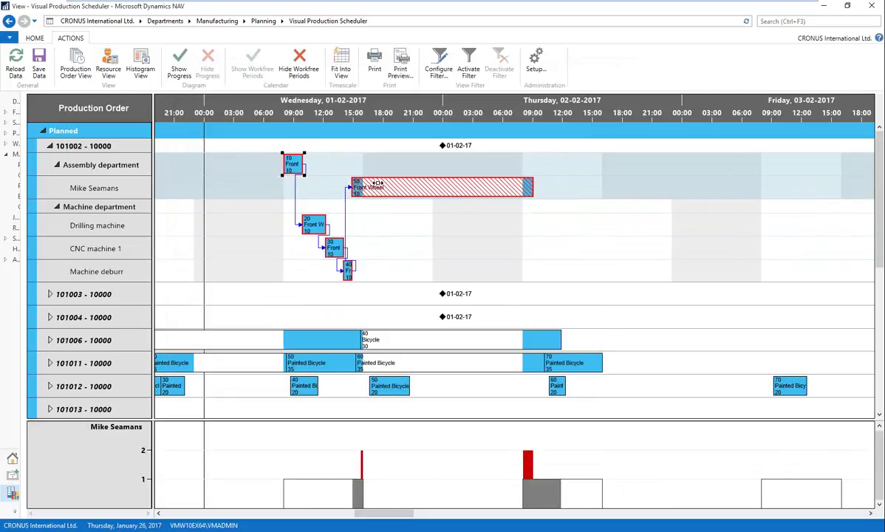
Compare the workfree periods and load of the Assembly department, its machine center and the Machine department's resources around 01-02-2017
{"action": "mouse_move", "coordinate": [376, 182]}
{"action": "left_click", "coordinate": [333, 158]}
{"action": "left_click_drag", "start_coordinate": [322, 113], "coordinate": [441, 107]}
{"action": "scroll", "coordinate": [428, 125], "scroll_direction": "up", "scroll_amount": 1}
{"action": "left_click", "coordinate": [273, 208]}
{"action": "left_click", "coordinate": [221, 188]}
{"action": "left_click", "coordinate": [177, 164]}
{"action": "left_click", "coordinate": [190, 221]}
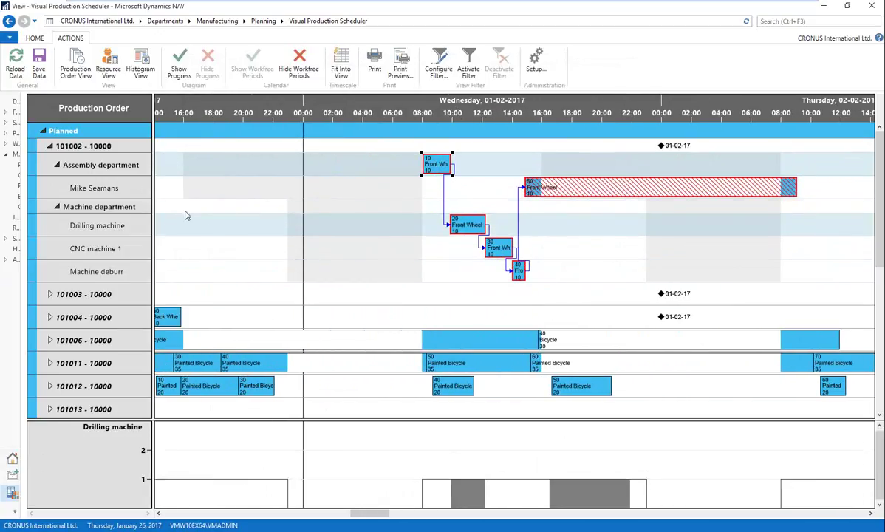
{"action": "left_click", "coordinate": [177, 167]}
{"action": "left_click", "coordinate": [236, 251]}
{"action": "left_click", "coordinate": [167, 169]}
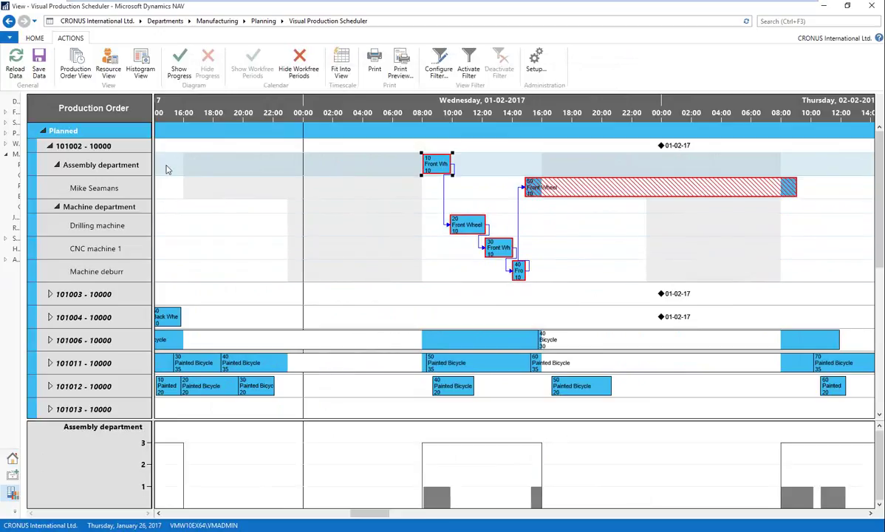
{"action": "left_click", "coordinate": [217, 207]}
{"action": "left_click", "coordinate": [278, 182]}
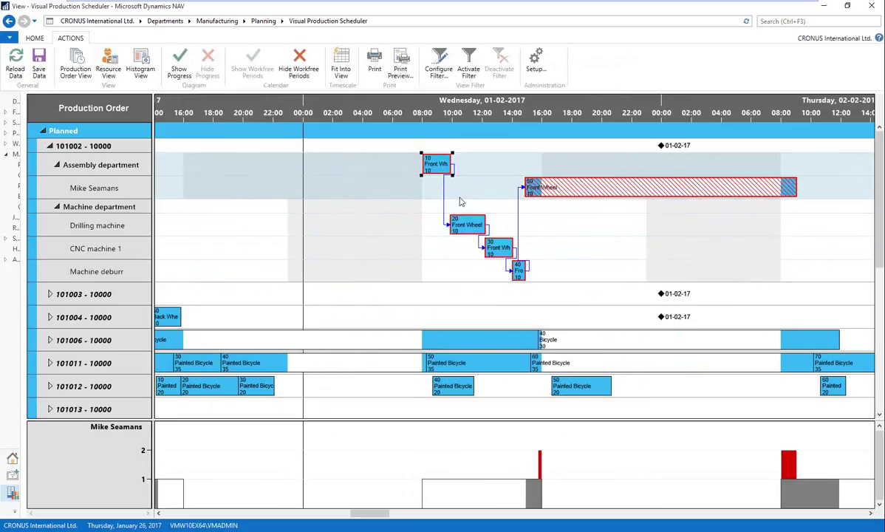
{"action": "left_click", "coordinate": [421, 205]}
{"action": "left_click", "coordinate": [409, 188]}
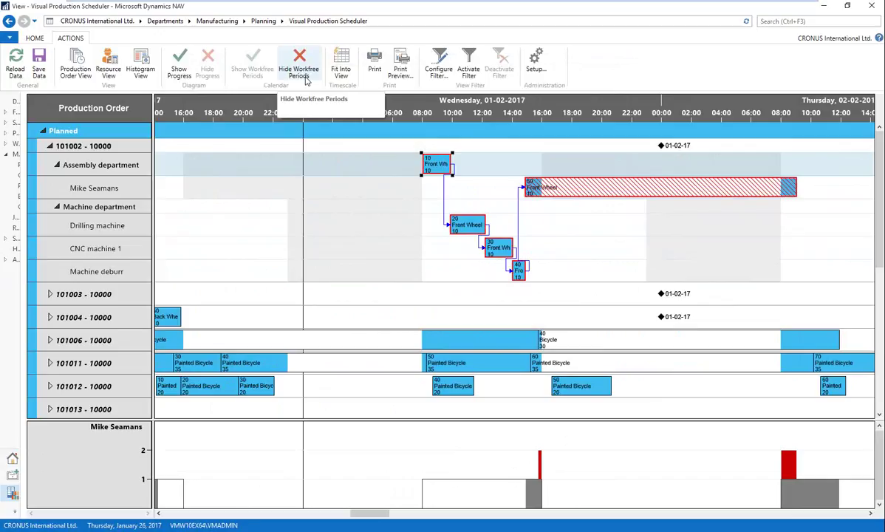
Hide the workfree periods and compare the remaining non-working time of the Assembly department and its machine center
{"action": "left_click", "coordinate": [303, 74]}
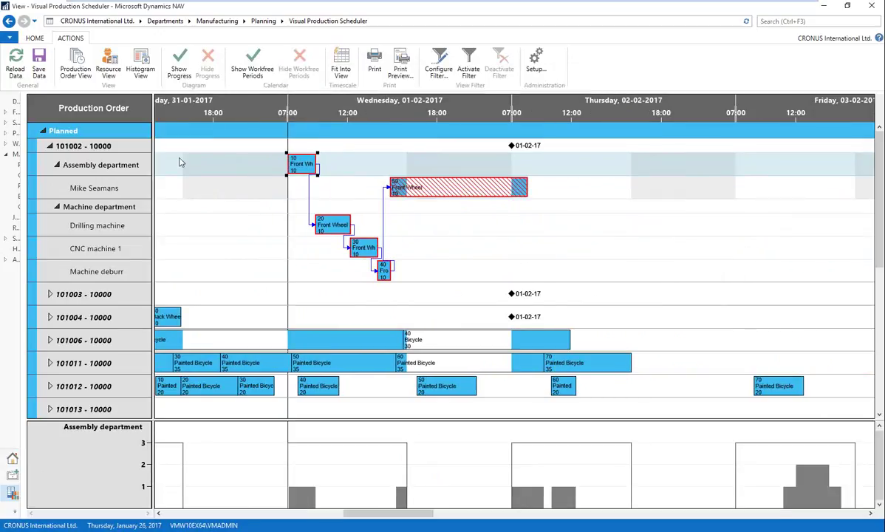
{"action": "left_click", "coordinate": [212, 186]}
{"action": "left_click", "coordinate": [222, 158]}
{"action": "left_click", "coordinate": [202, 179]}
{"action": "left_click", "coordinate": [211, 158]}
{"action": "left_click", "coordinate": [224, 177]}
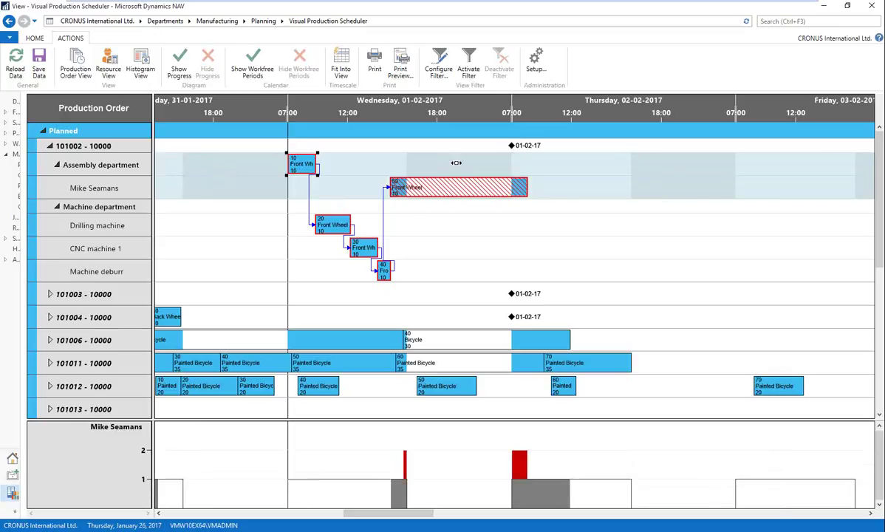
Examine the Machine department's resources against the Assembly department's calendar while the common workfree periods are hidden
{"action": "left_click", "coordinate": [216, 207]}
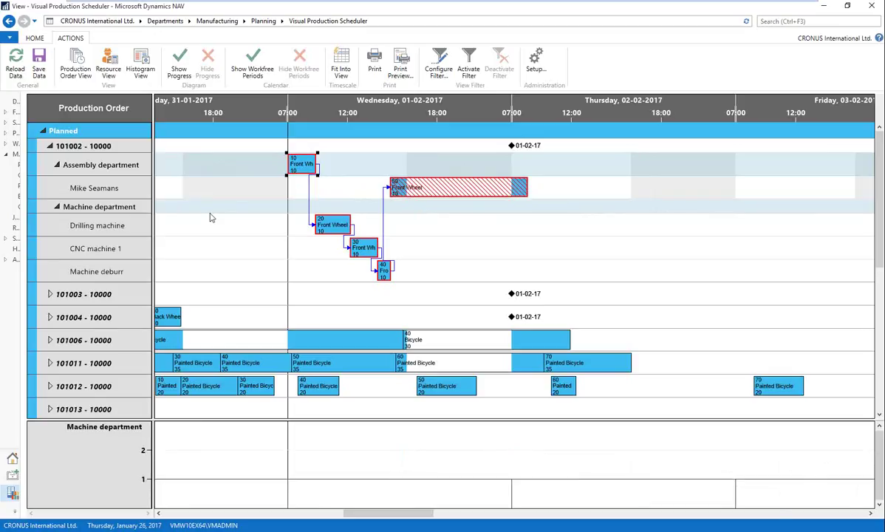
{"action": "left_click", "coordinate": [185, 221]}
{"action": "left_click", "coordinate": [188, 208]}
{"action": "left_click", "coordinate": [191, 225]}
{"action": "left_click", "coordinate": [191, 246]}
{"action": "left_click", "coordinate": [181, 222]}
{"action": "left_click", "coordinate": [201, 211]}
{"action": "left_click", "coordinate": [136, 194]}
{"action": "left_click", "coordinate": [488, 173]}
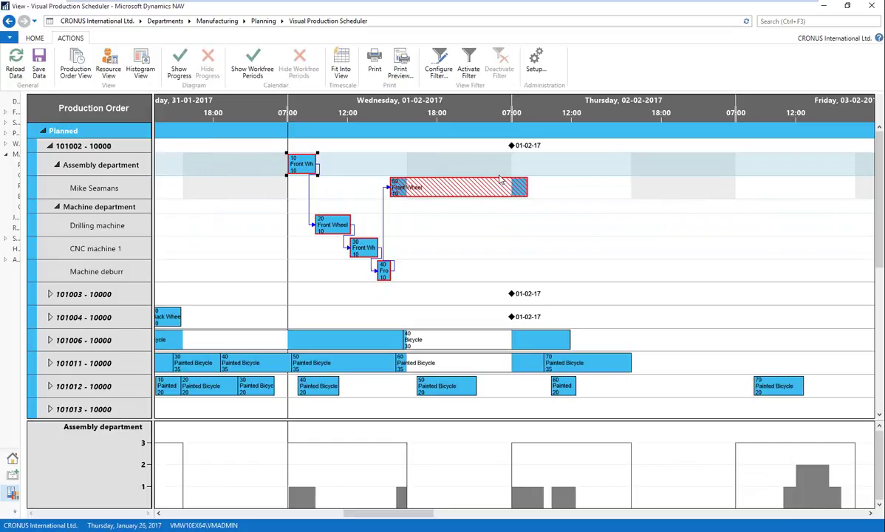
Show the workfree periods again, with 31-01 to 03-02-2017 in view around order 101002
{"action": "left_click", "coordinate": [253, 65]}
{"action": "scroll", "coordinate": [534, 112], "scroll_direction": "right", "scroll_amount": 2}
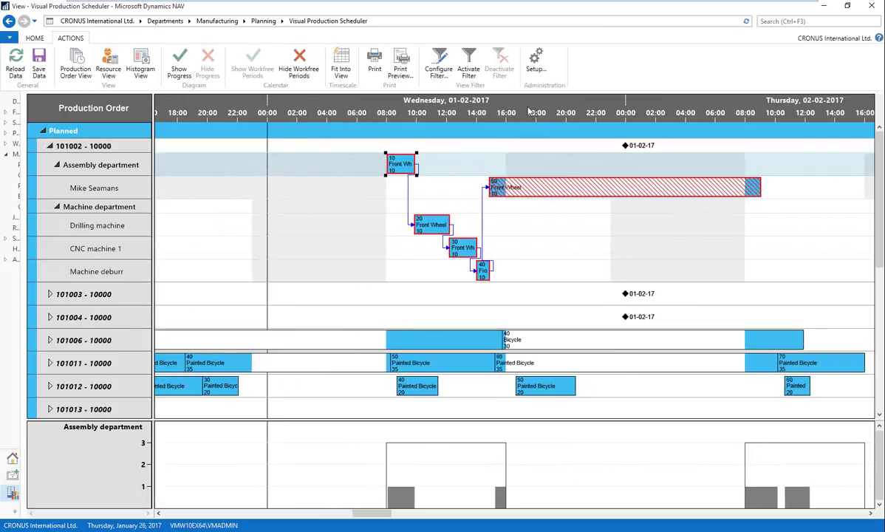
{"action": "scroll", "coordinate": [534, 112], "scroll_direction": "down", "scroll_amount": 3}
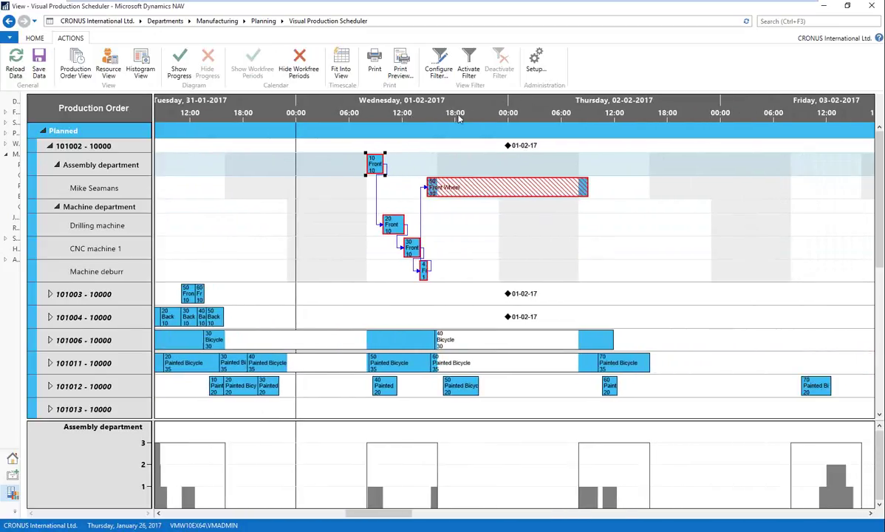
Check the details of operation 50 of order 101002, then switch to the resource view with a daily timescale
{"action": "left_click", "coordinate": [239, 289]}
{"action": "left_click", "coordinate": [494, 190]}
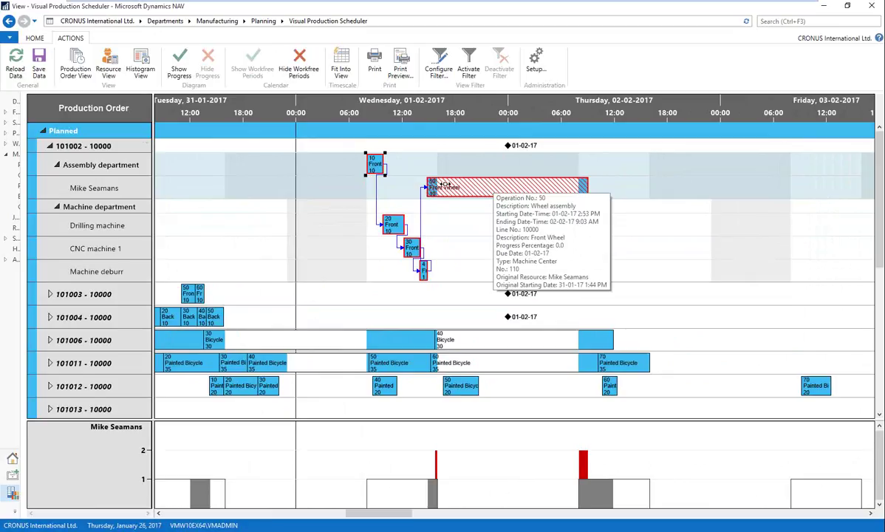
{"action": "left_click", "coordinate": [108, 72]}
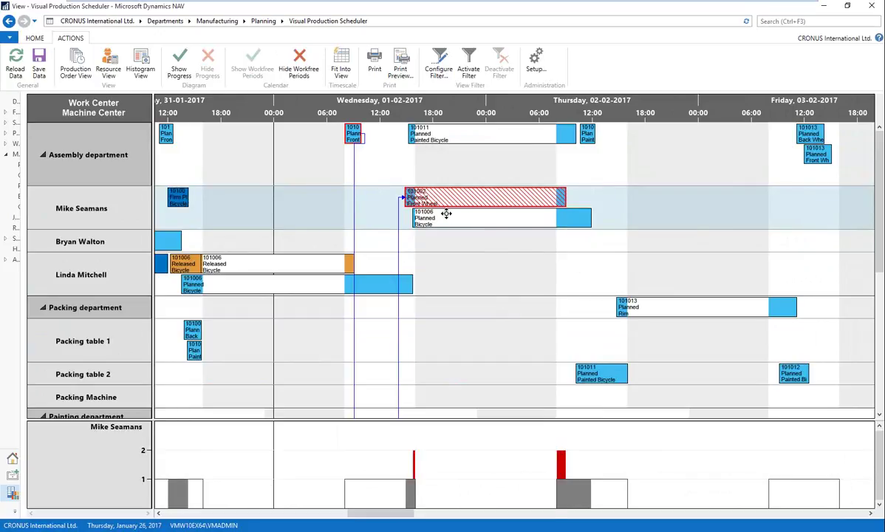
{"action": "mouse_move", "coordinate": [446, 213]}
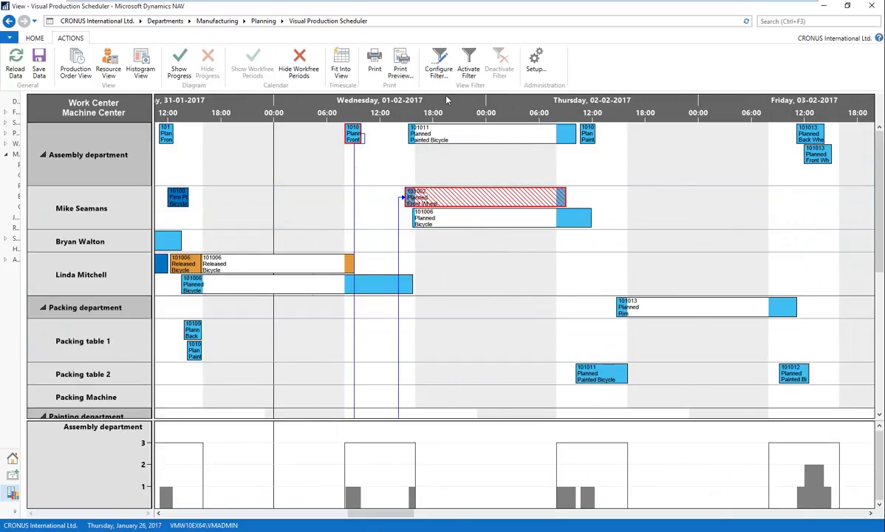
{"action": "scroll", "coordinate": [456, 100], "scroll_direction": "down", "scroll_amount": 3}
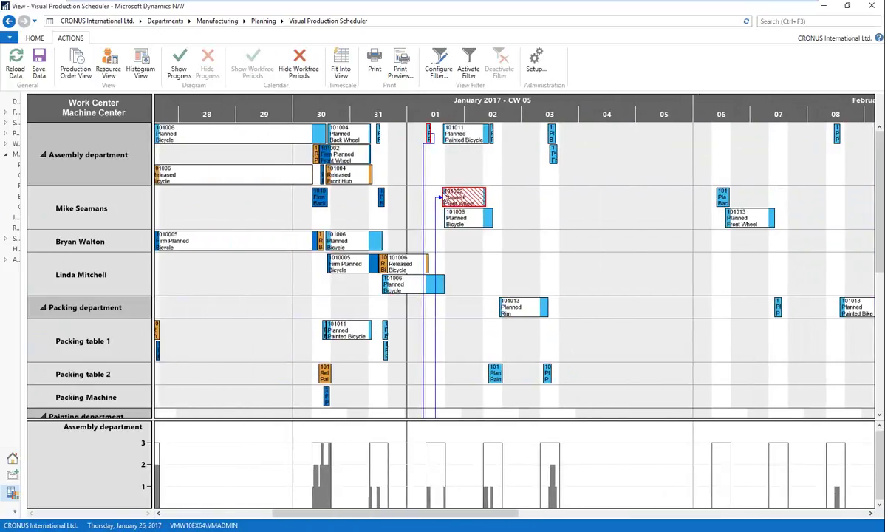
Examine the overlapping operations of planned orders 101002 and 101006 on the Assembly department's first machine center
{"action": "left_click", "coordinate": [446, 223]}
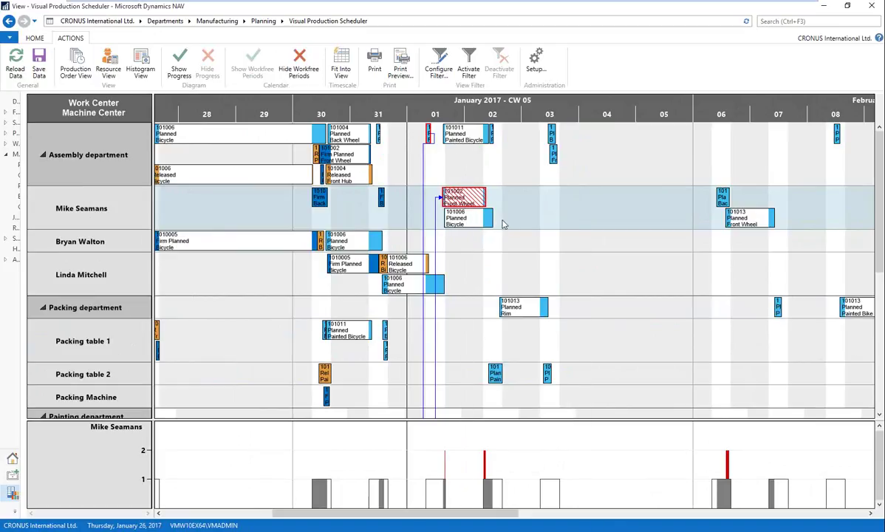
{"action": "mouse_move", "coordinate": [465, 194]}
{"action": "mouse_move", "coordinate": [458, 224]}
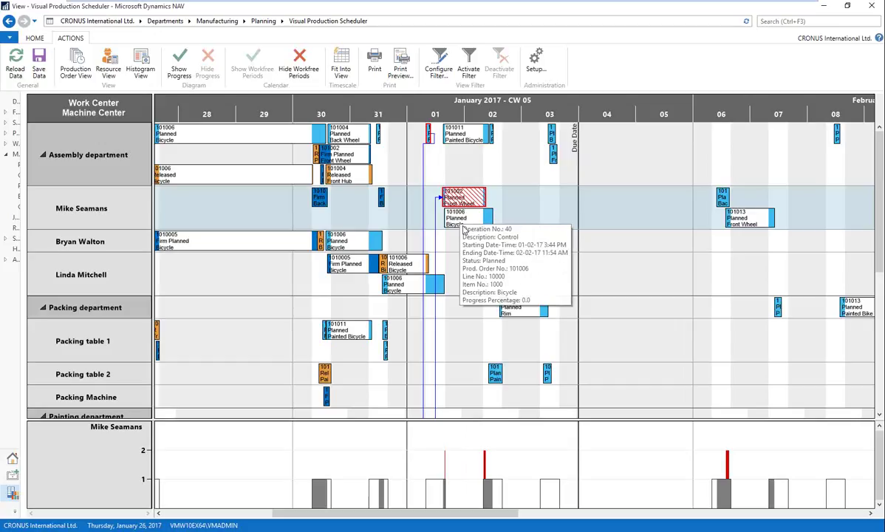
Reassign Bicycle operation 40 of planned order 101006 to the Assembly department's second machine center, starting in the afternoon of 01-02-2017
{"action": "left_click", "coordinate": [456, 219]}
{"action": "left_click_drag", "start_coordinate": [457, 219], "coordinate": [429, 219]}
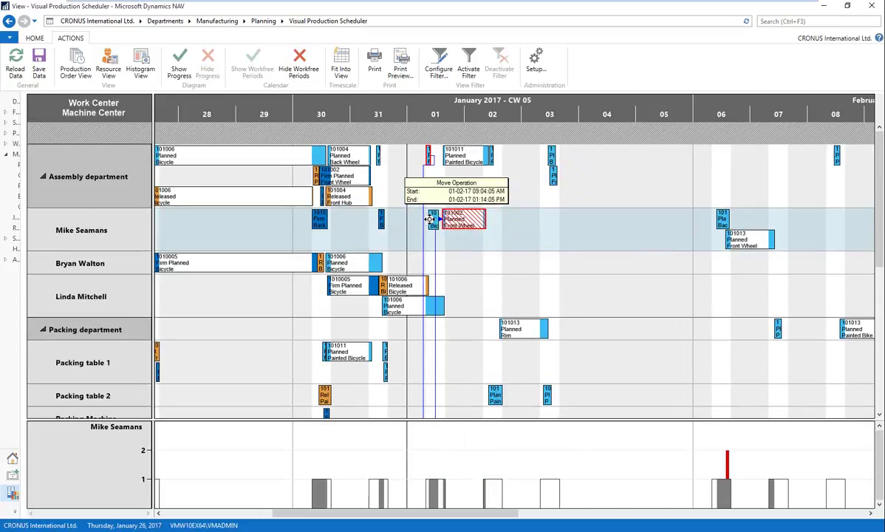
{"action": "left_click_drag", "start_coordinate": [429, 219], "coordinate": [489, 219]}
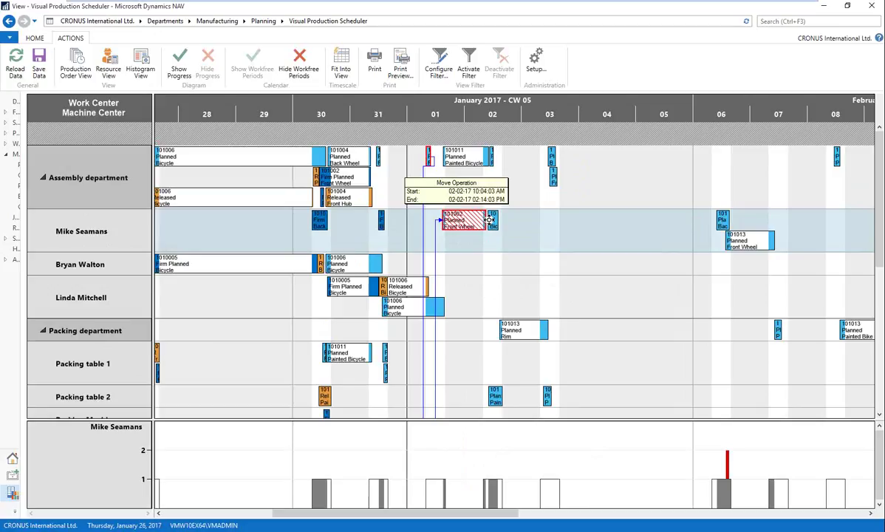
{"action": "left_click_drag", "start_coordinate": [489, 219], "coordinate": [442, 267]}
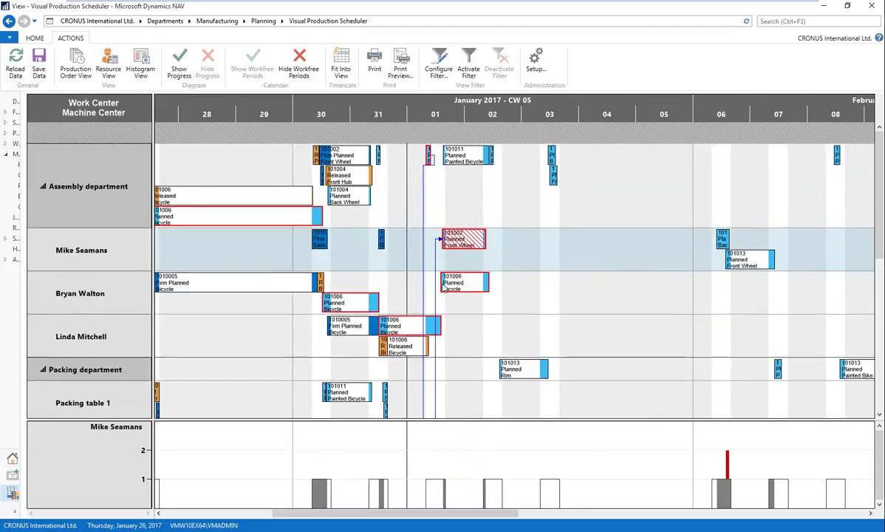
{"action": "left_click", "coordinate": [453, 259]}
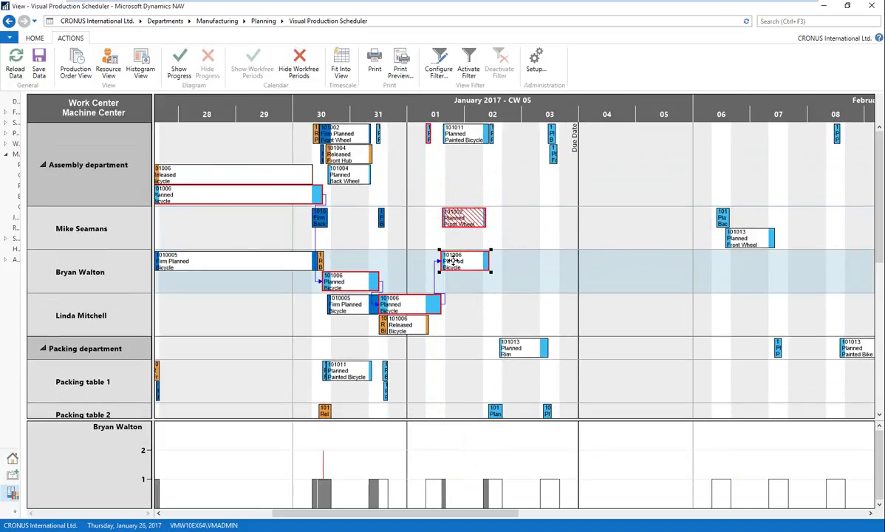
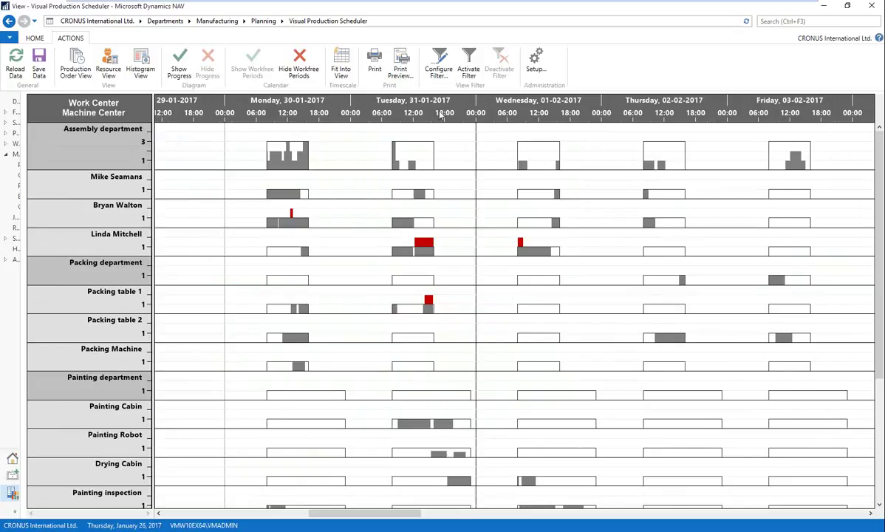
Examine the load against capacity of all work and machine centers in the histogram view from 29-01 to 03-02-2017
{"action": "scroll", "coordinate": [435, 115], "scroll_direction": "right", "scroll_amount": 1}
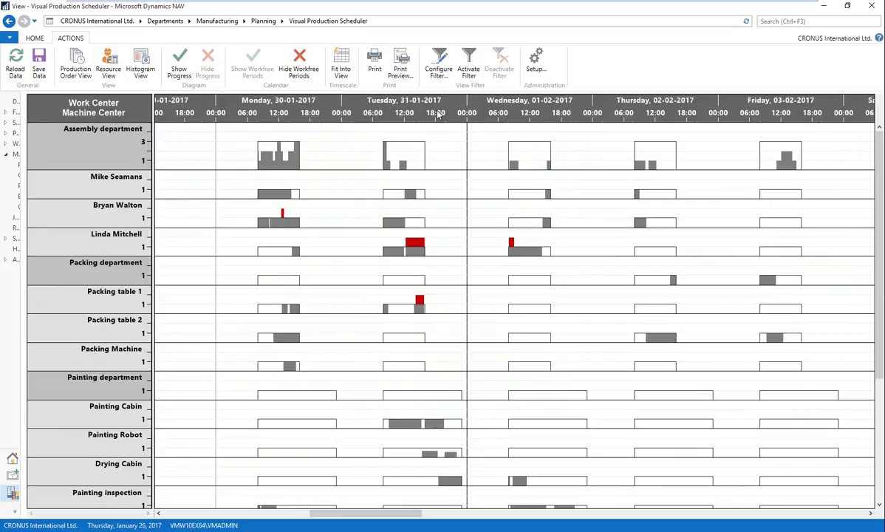
{"action": "scroll", "coordinate": [323, 118], "scroll_direction": "left", "scroll_amount": 5}
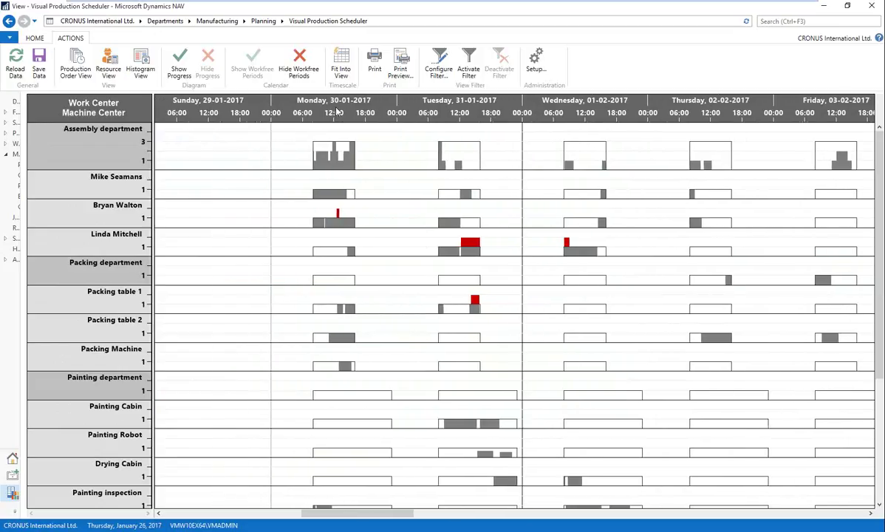
Examine the daily load and capacity overloads of the assembly and packing resources from 30-01 to 03-02-2017
{"action": "scroll", "coordinate": [325, 119], "scroll_direction": "right", "scroll_amount": 5}
{"action": "scroll", "coordinate": [345, 121], "scroll_direction": "right", "scroll_amount": 2}
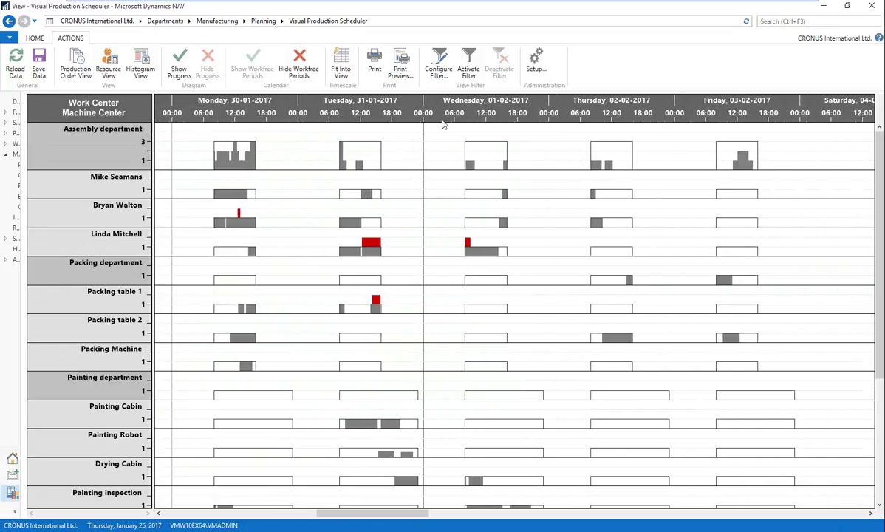
{"action": "scroll", "coordinate": [368, 112], "scroll_direction": "left", "scroll_amount": 1}
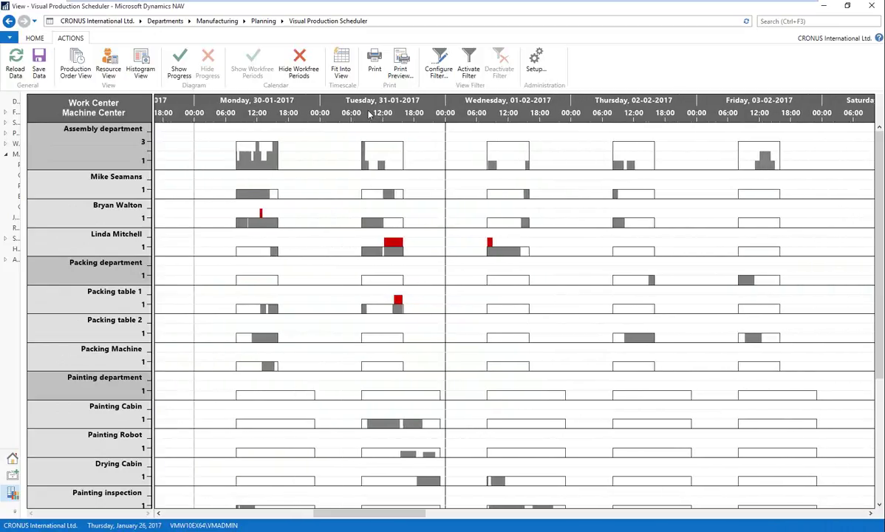
{"action": "scroll", "coordinate": [271, 110], "scroll_direction": "left", "scroll_amount": 2}
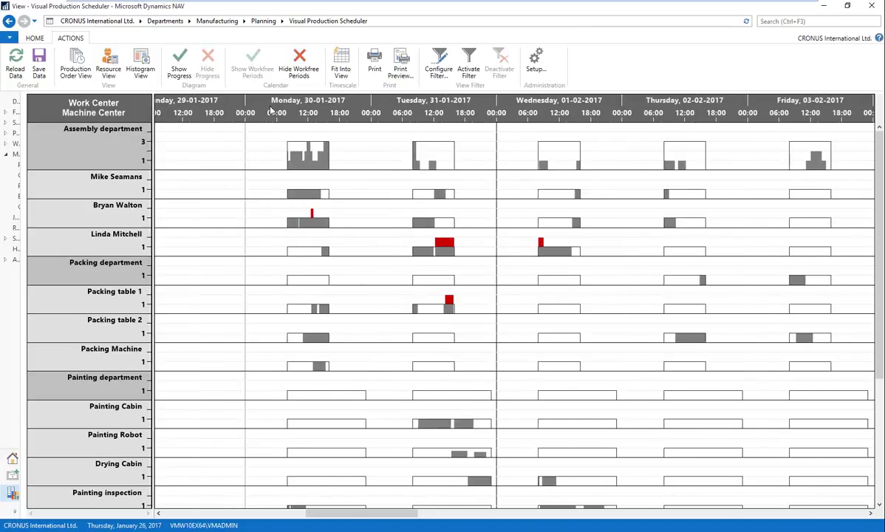
{"action": "scroll", "coordinate": [270, 111], "scroll_direction": "down", "scroll_amount": 1}
{"action": "scroll", "coordinate": [351, 112], "scroll_direction": "up", "scroll_amount": 1}
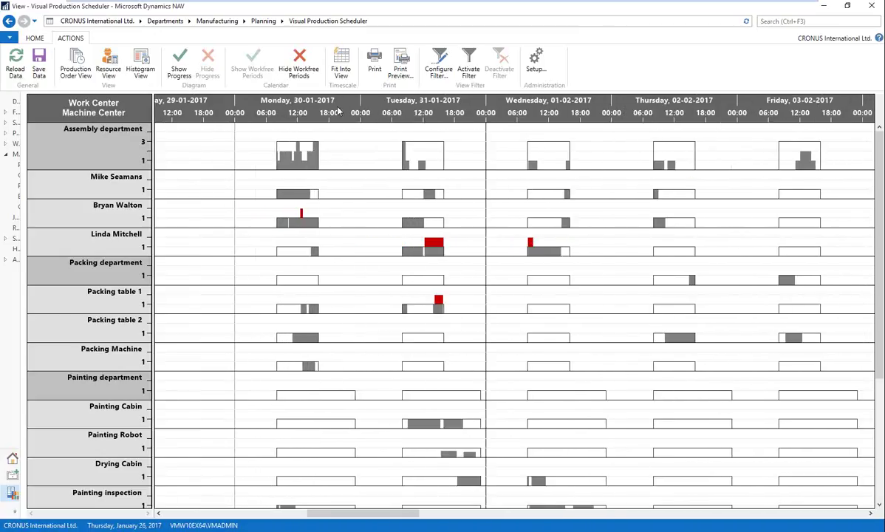
{"action": "scroll", "coordinate": [357, 116], "scroll_direction": "right", "scroll_amount": 1}
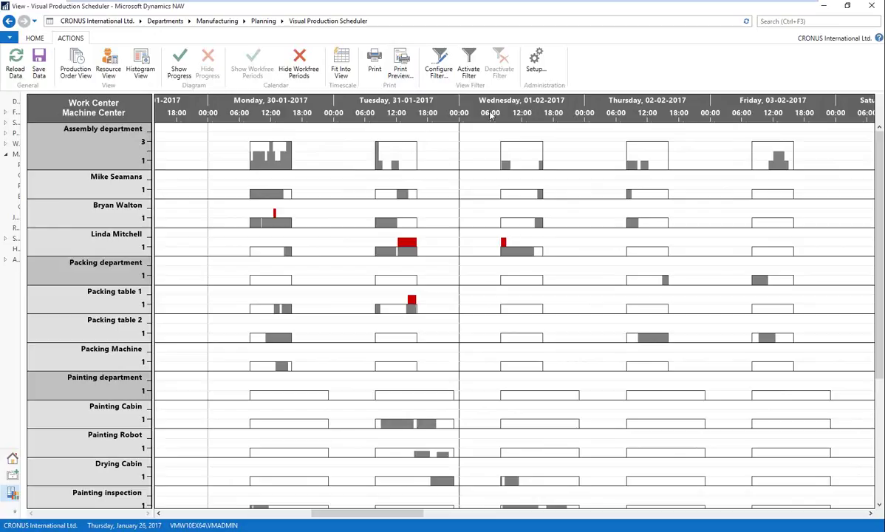
Open the histogram's print preview and set the printed time scale to start on 30-01-17
{"action": "left_click", "coordinate": [401, 67]}
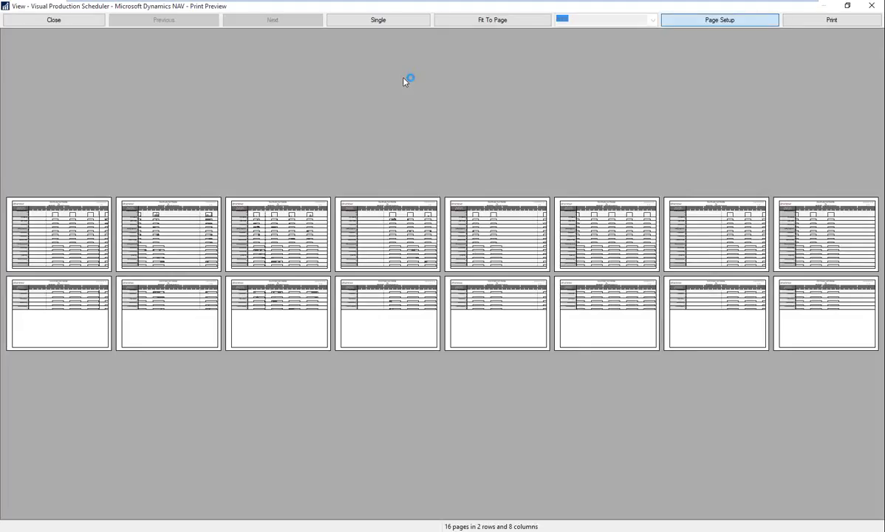
{"action": "left_click", "coordinate": [39, 175]}
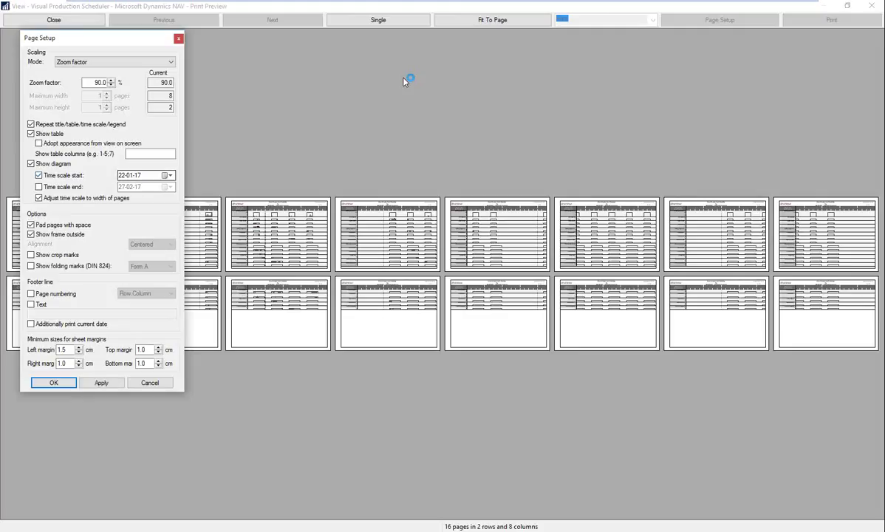
{"action": "left_click", "coordinate": [169, 175]}
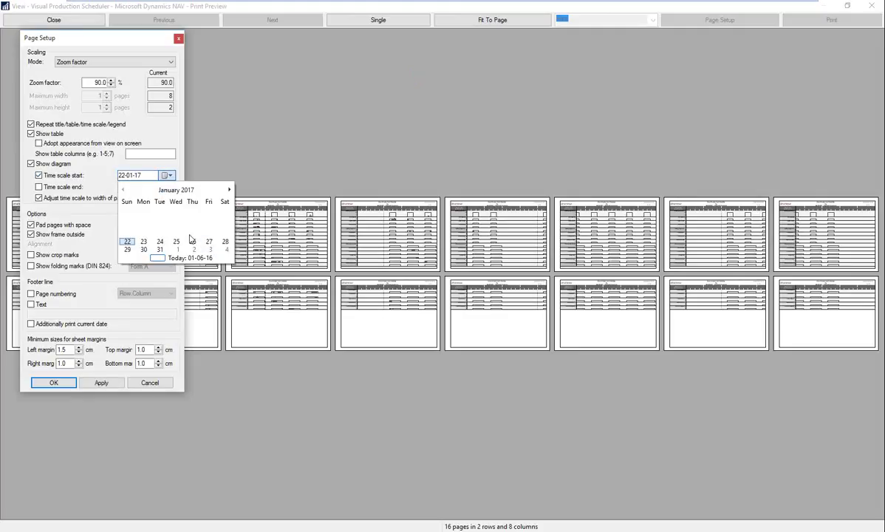
{"action": "left_click", "coordinate": [128, 241]}
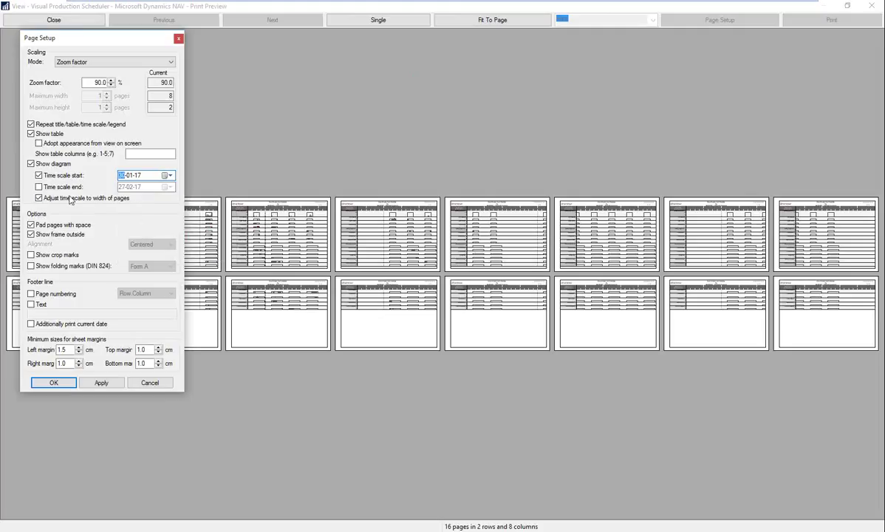
Limit the printed time scale to end on 03-02-17 and fit the printout to a single page, closing the preview
{"action": "left_click", "coordinate": [38, 187]}
{"action": "left_click", "coordinate": [167, 187]}
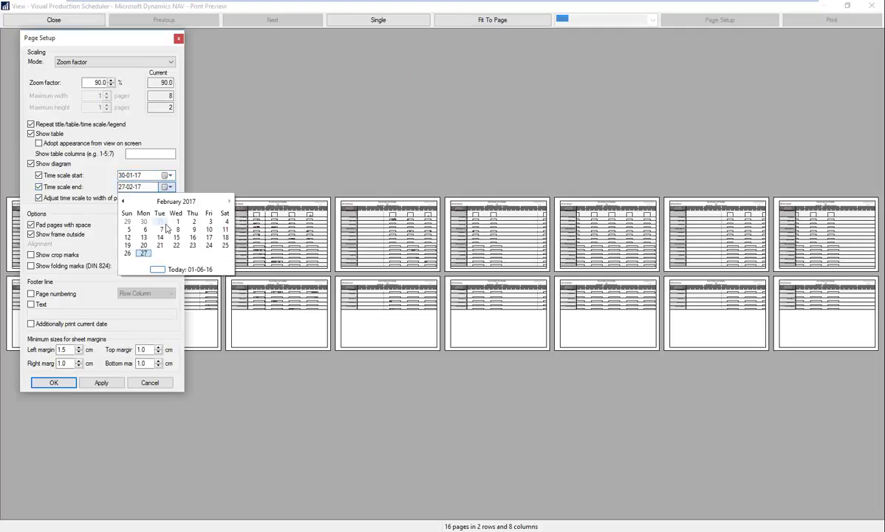
{"action": "left_click", "coordinate": [189, 206]}
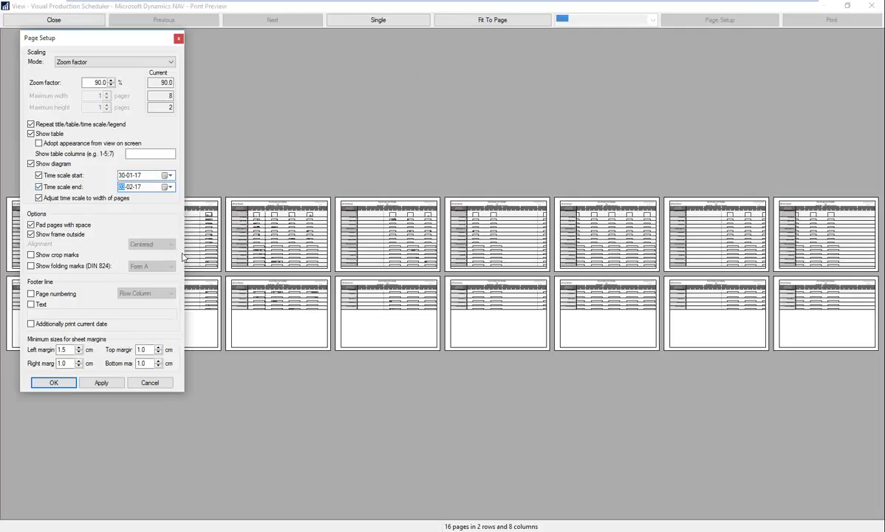
{"action": "left_click", "coordinate": [101, 382]}
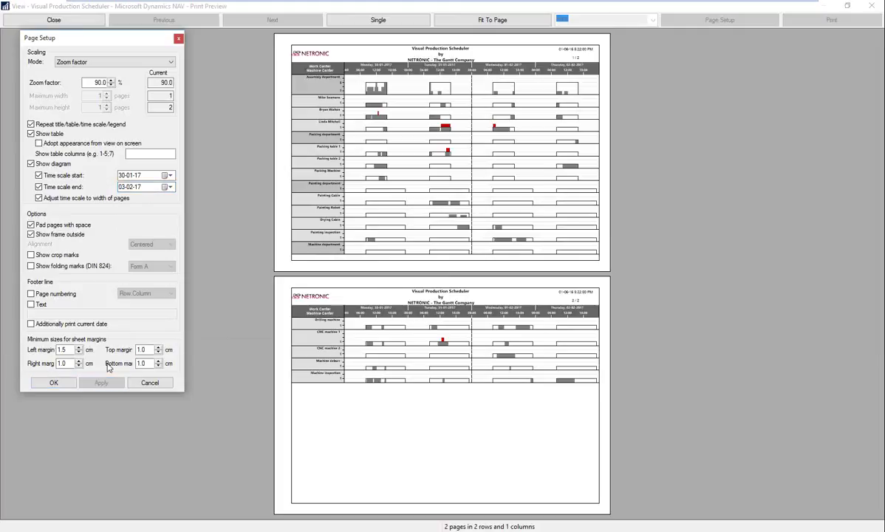
{"action": "left_click", "coordinate": [53, 382]}
{"action": "left_click", "coordinate": [489, 20]}
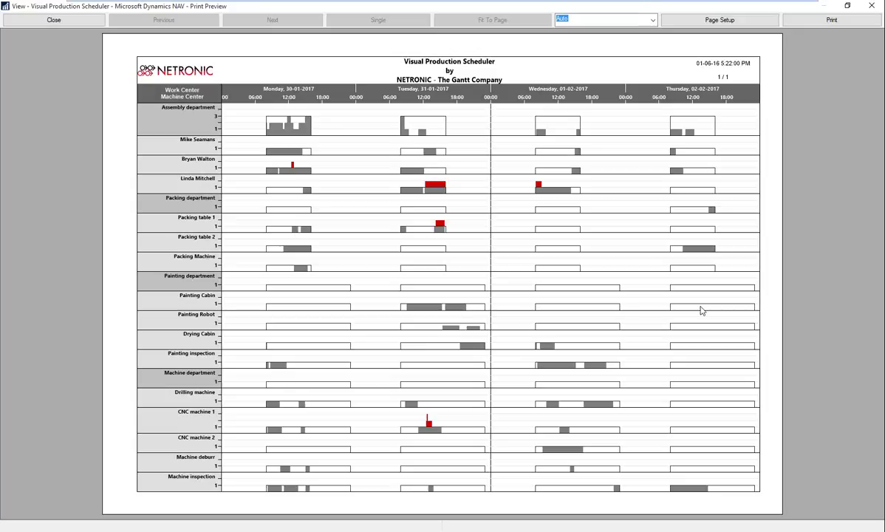
{"action": "left_click", "coordinate": [61, 24]}
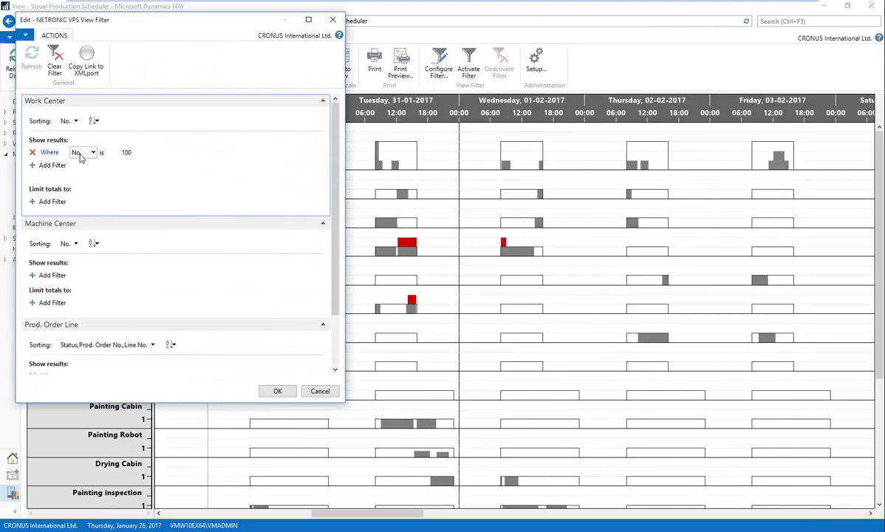
Remove the production order line status condition from the view filter and keep the work center filter on No. 100, Assembly department
{"action": "scroll", "coordinate": [330, 167], "scroll_direction": "down", "scroll_amount": 2}
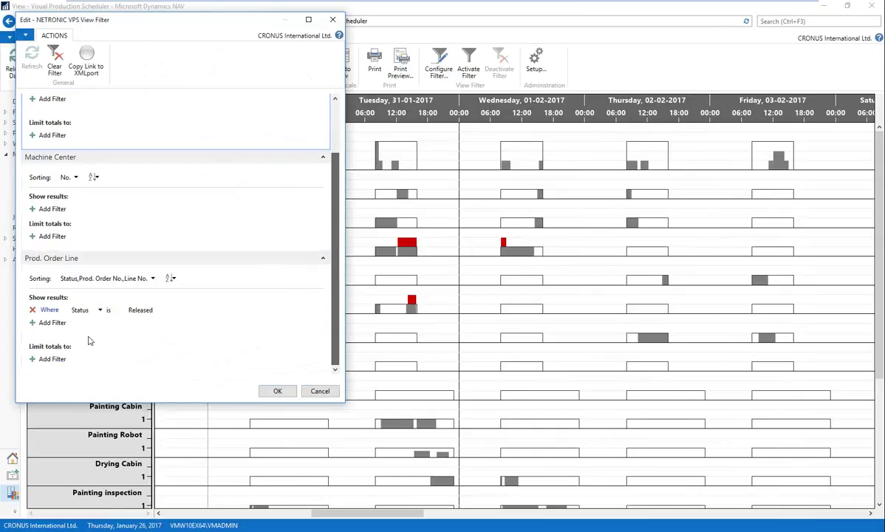
{"action": "left_click", "coordinate": [33, 310]}
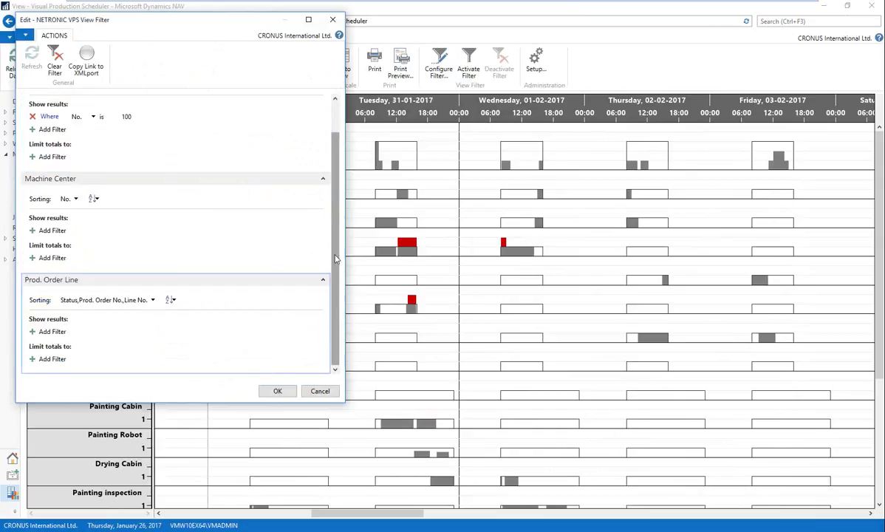
{"action": "scroll", "coordinate": [244, 201], "scroll_direction": "up", "scroll_amount": 2}
{"action": "left_click", "coordinate": [93, 153]}
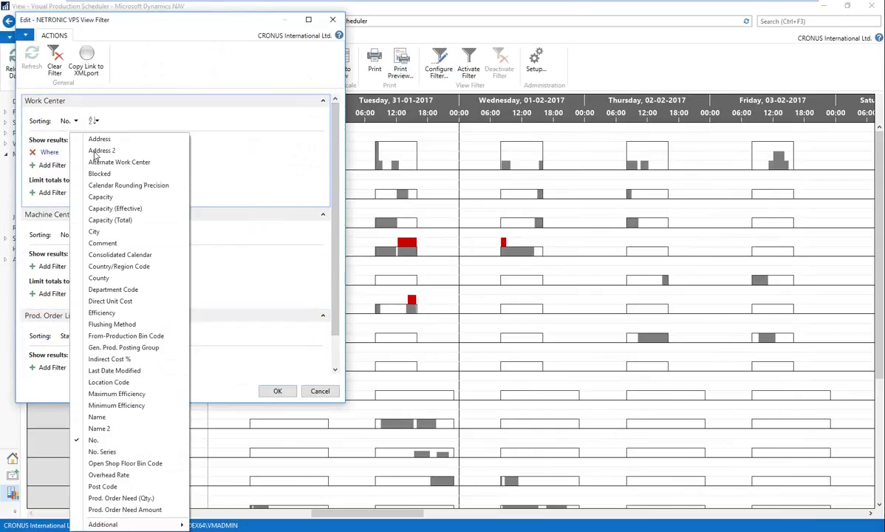
{"action": "left_click", "coordinate": [97, 441]}
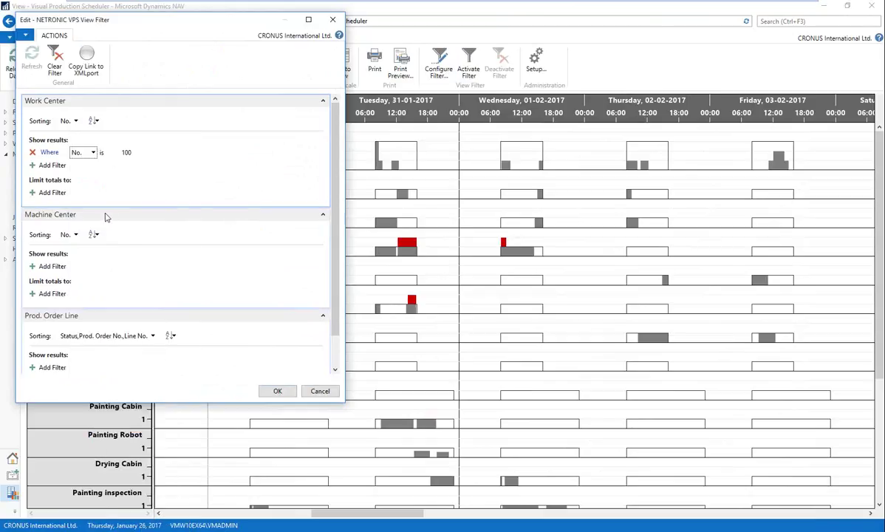
{"action": "left_click", "coordinate": [130, 151]}
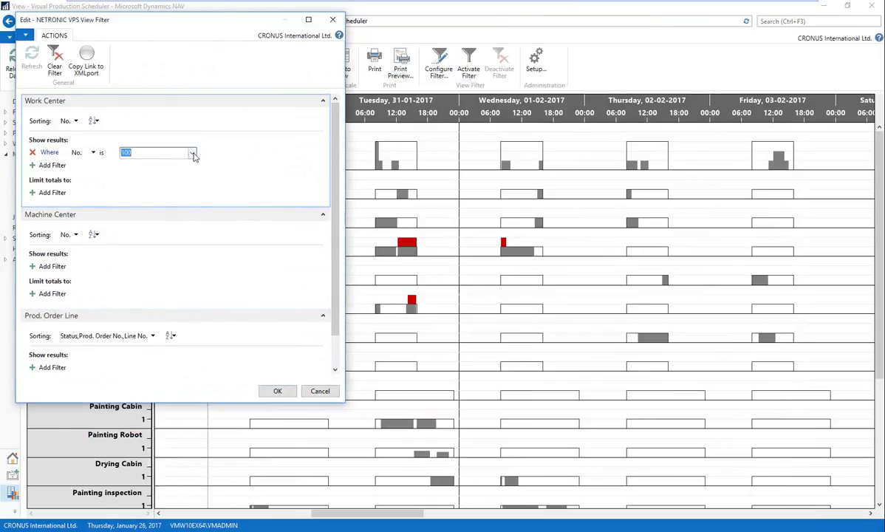
{"action": "left_click", "coordinate": [192, 153]}
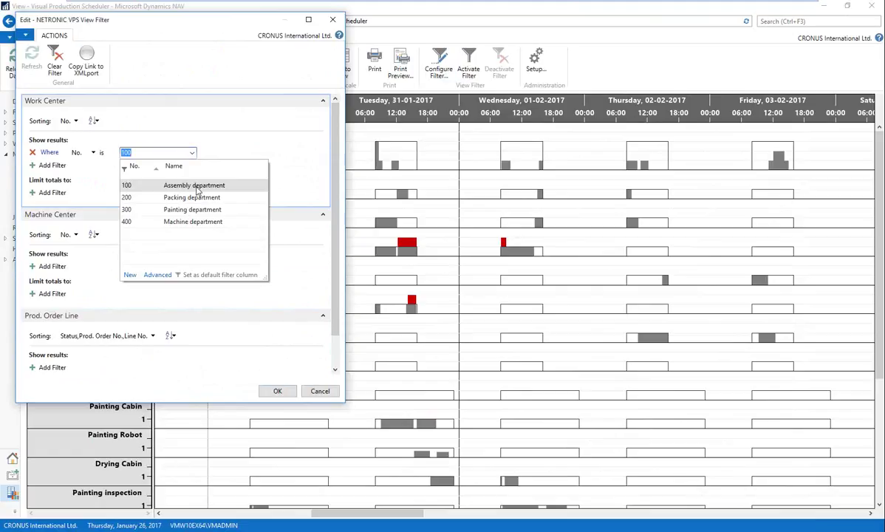
{"action": "left_click", "coordinate": [197, 190]}
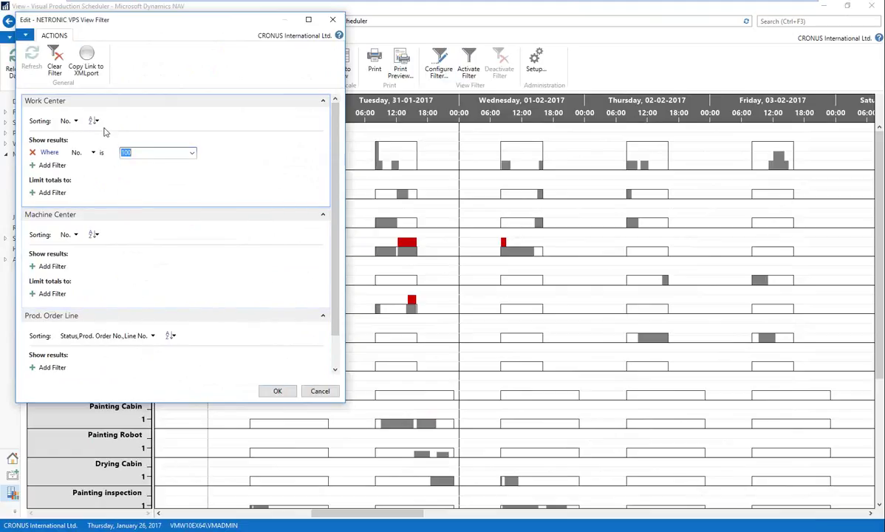
{"action": "left_click", "coordinate": [277, 390]}
Activate the view filter and check the filtered Assembly department data in the resource and production order views
{"action": "left_click", "coordinate": [468, 67]}
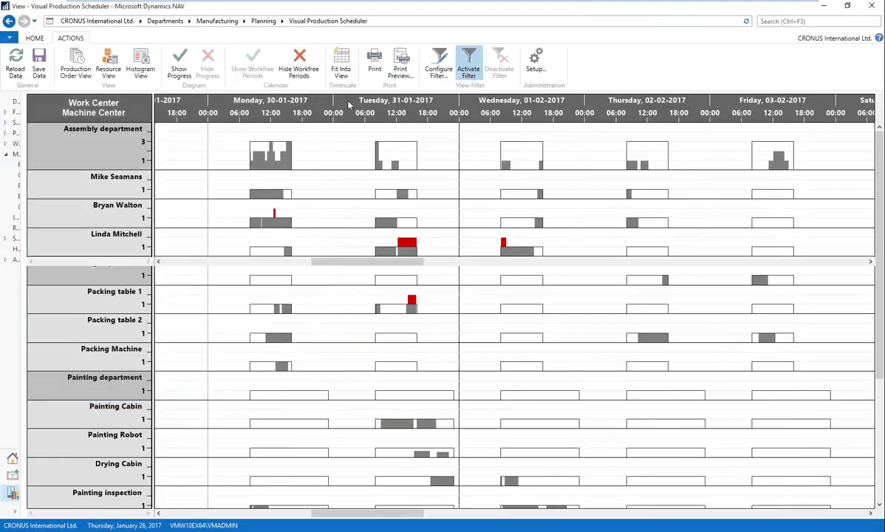
{"action": "left_click", "coordinate": [108, 66]}
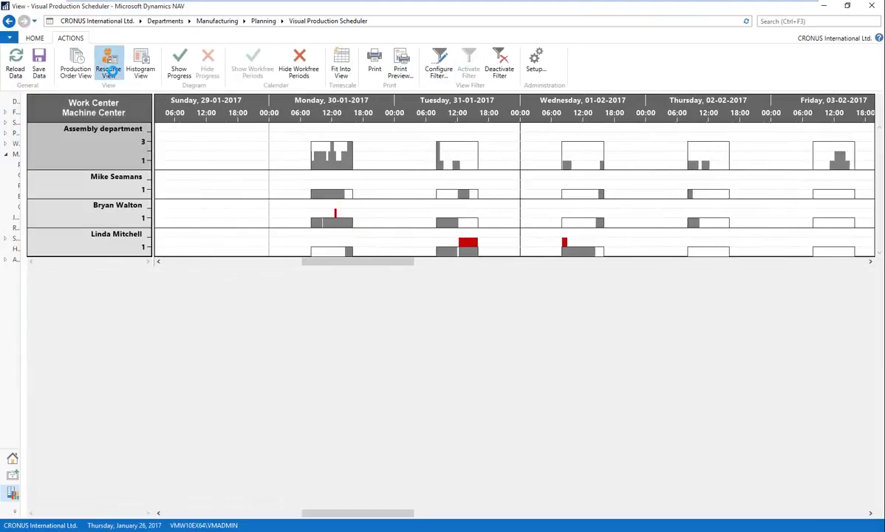
{"action": "scroll", "coordinate": [345, 112], "scroll_direction": "down", "scroll_amount": 3}
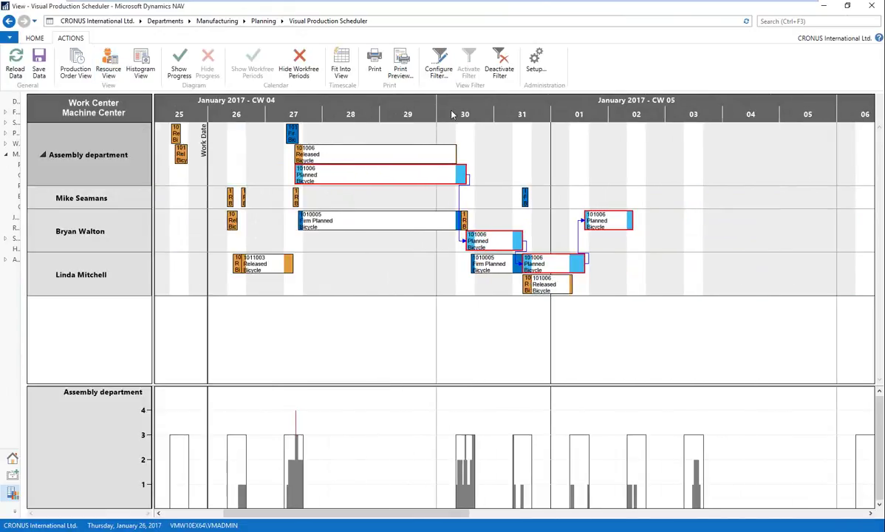
{"action": "left_click", "coordinate": [84, 72]}
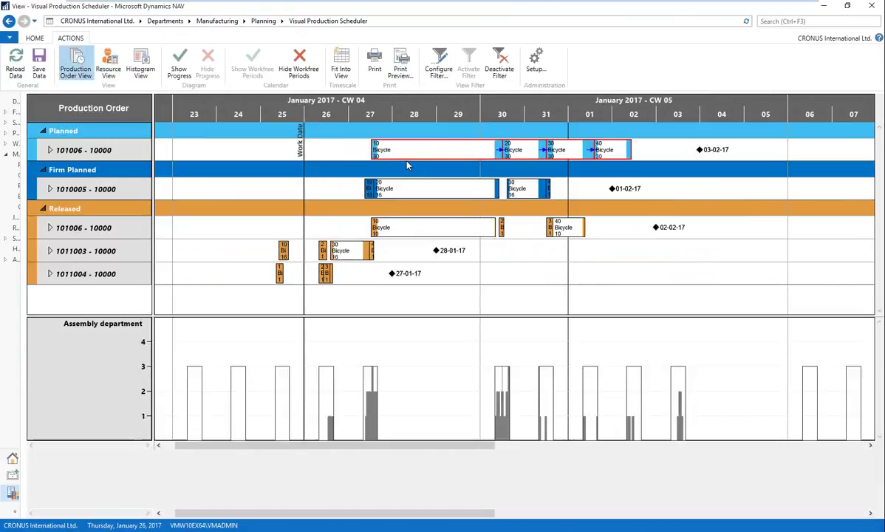
{"action": "scroll", "coordinate": [404, 113], "scroll_direction": "right", "scroll_amount": 1}
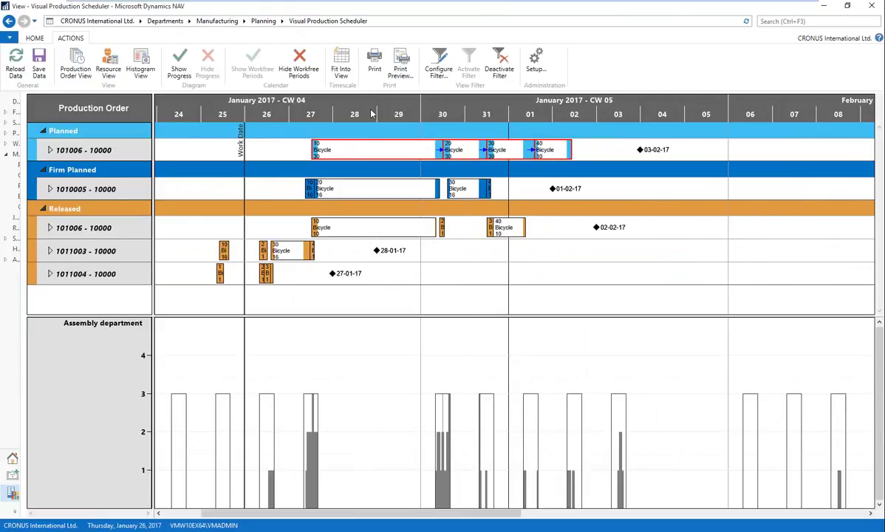
Check the details of operation 10 of released order 101006 in the resource view and deactivate the view filter
{"action": "left_click", "coordinate": [223, 250]}
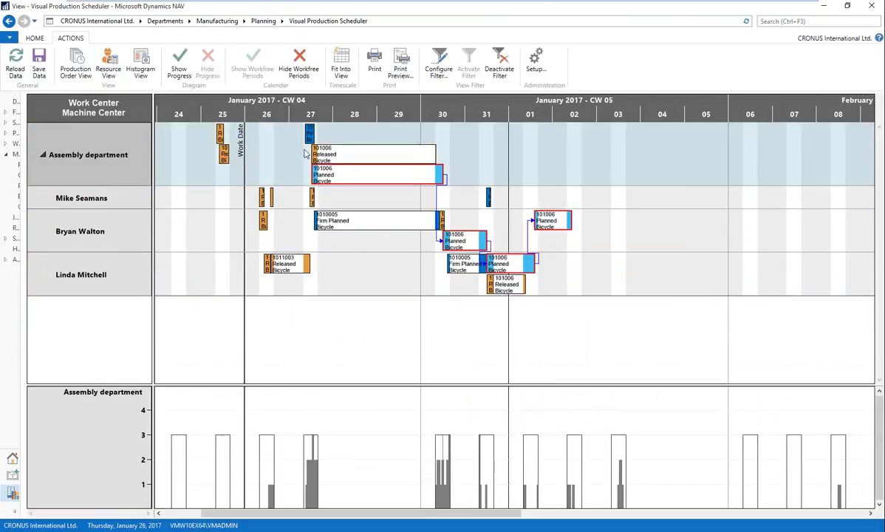
{"action": "mouse_move", "coordinate": [322, 148]}
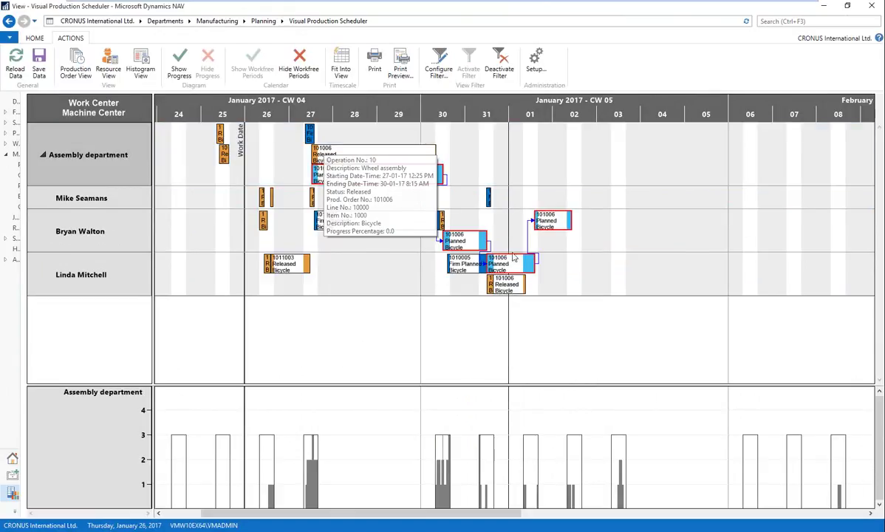
{"action": "left_click", "coordinate": [498, 65]}
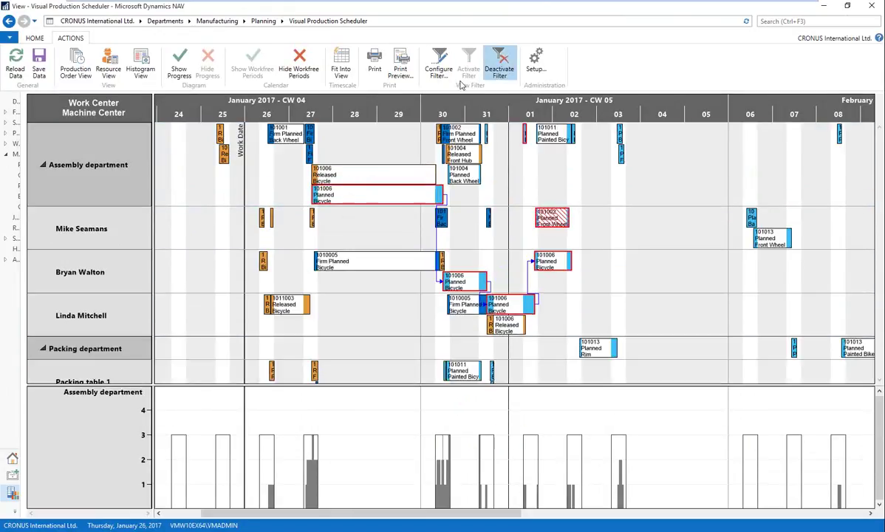
Remove the work center No. condition from the view filter and add a production order line condition on the Status field
{"action": "left_click", "coordinate": [438, 63]}
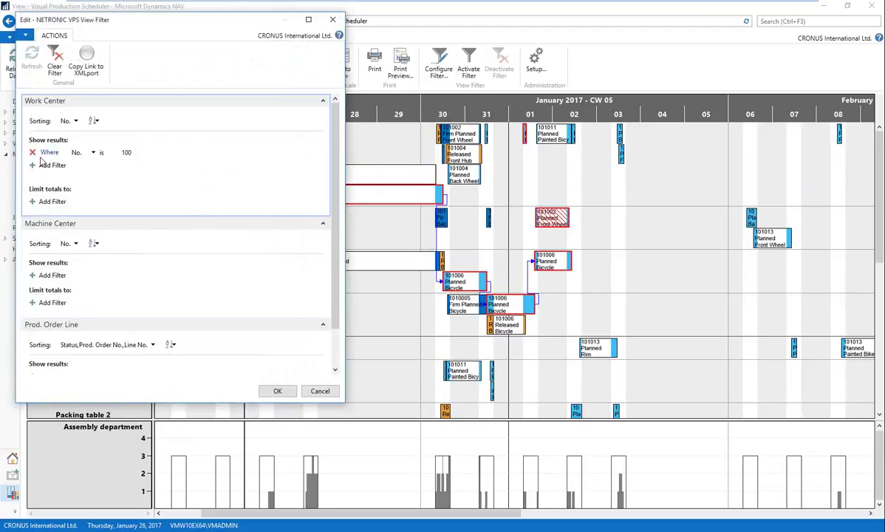
{"action": "left_click", "coordinate": [33, 151]}
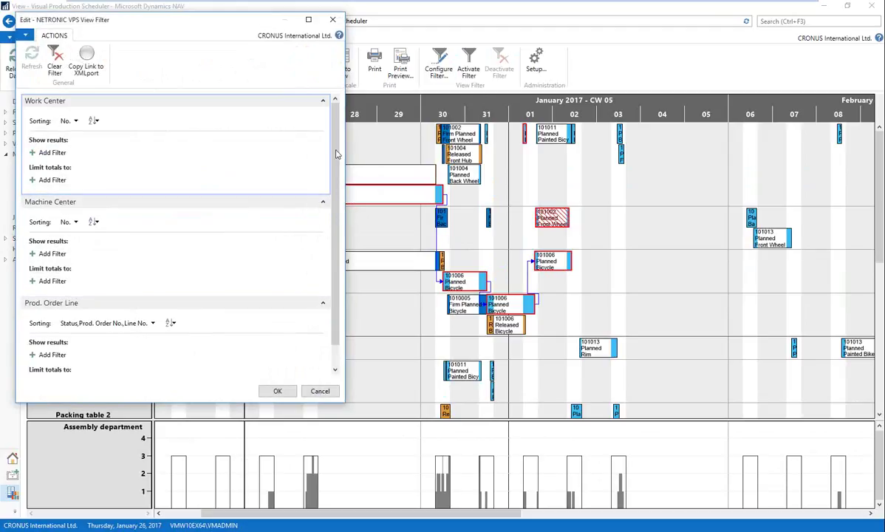
{"action": "scroll", "coordinate": [336, 148], "scroll_direction": "down", "scroll_amount": 1}
{"action": "left_click", "coordinate": [65, 334]}
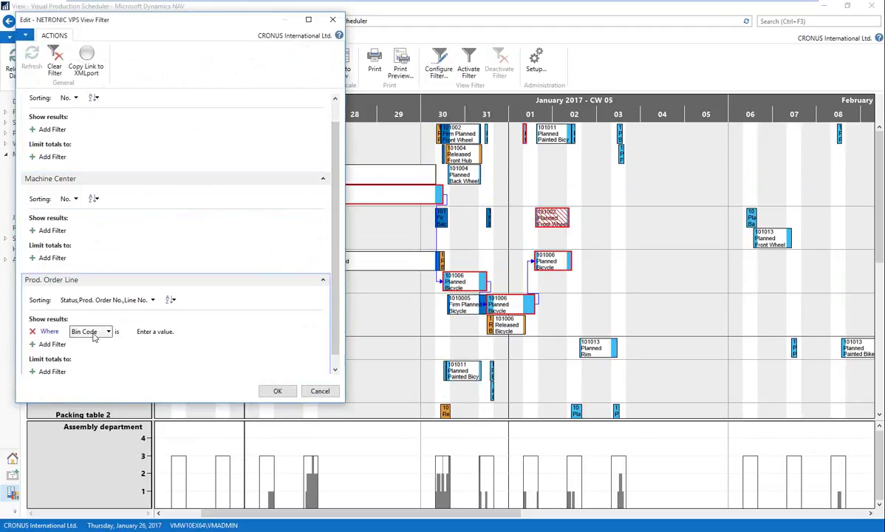
{"action": "left_click", "coordinate": [100, 331]}
{"action": "mouse_move", "coordinate": [136, 525]}
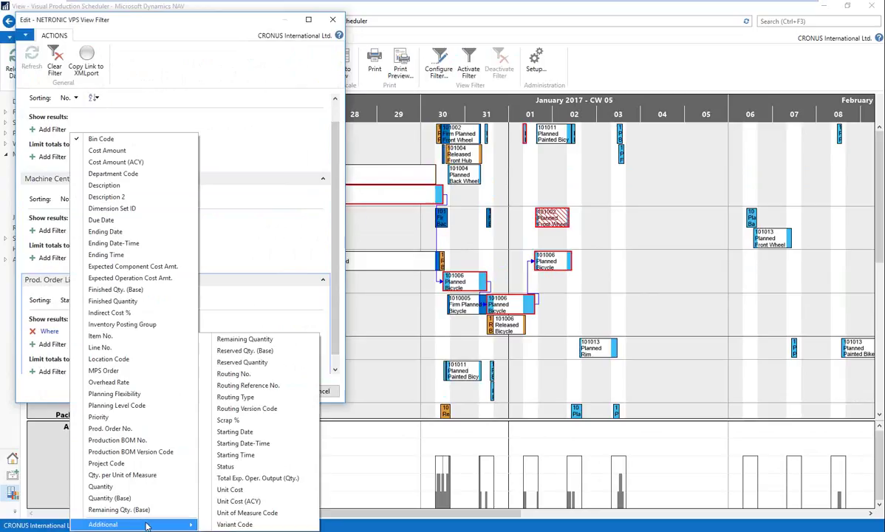
{"action": "left_click", "coordinate": [222, 441]}
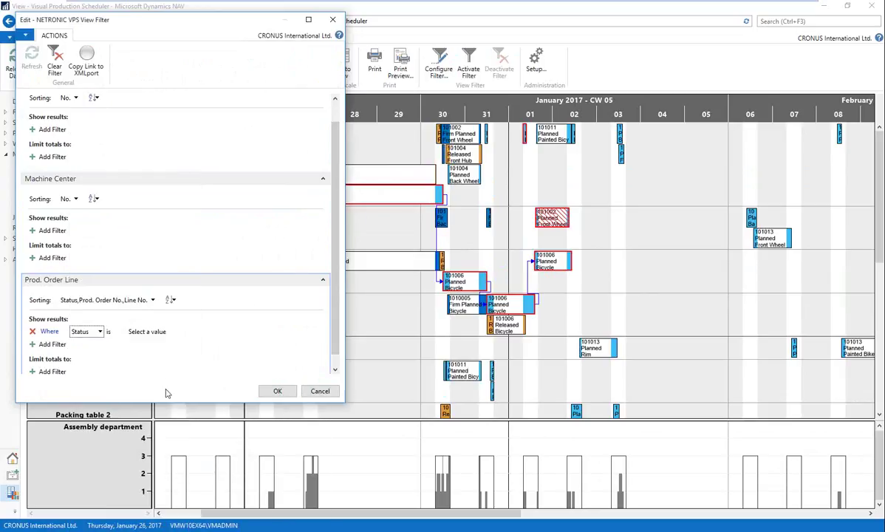
Set the production order line status condition to Released, accept the filter configuration and activate the view filter
{"action": "left_click", "coordinate": [177, 332]}
{"action": "left_click", "coordinate": [176, 332]}
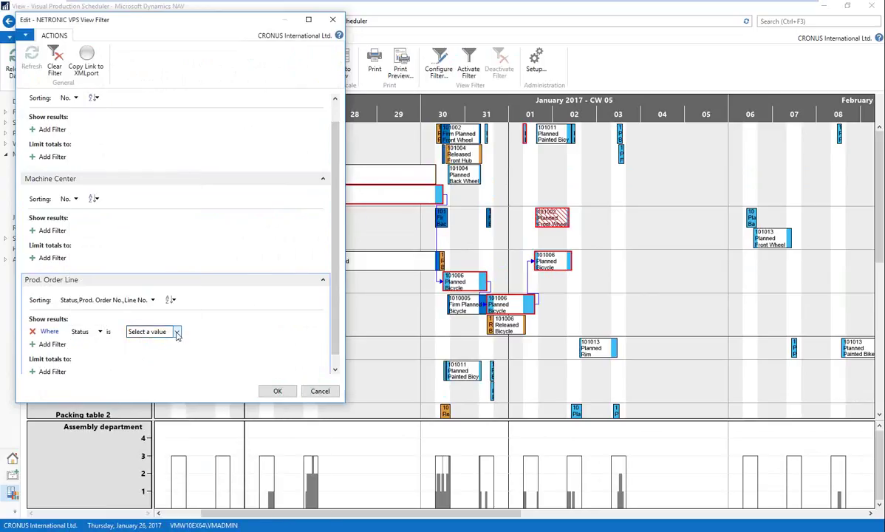
{"action": "left_click", "coordinate": [177, 332]}
{"action": "left_click", "coordinate": [150, 371]}
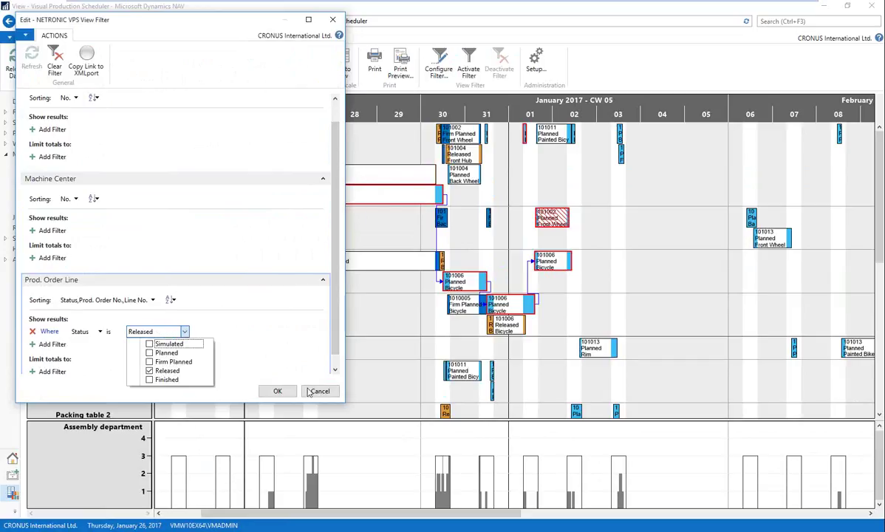
{"action": "left_click", "coordinate": [278, 390]}
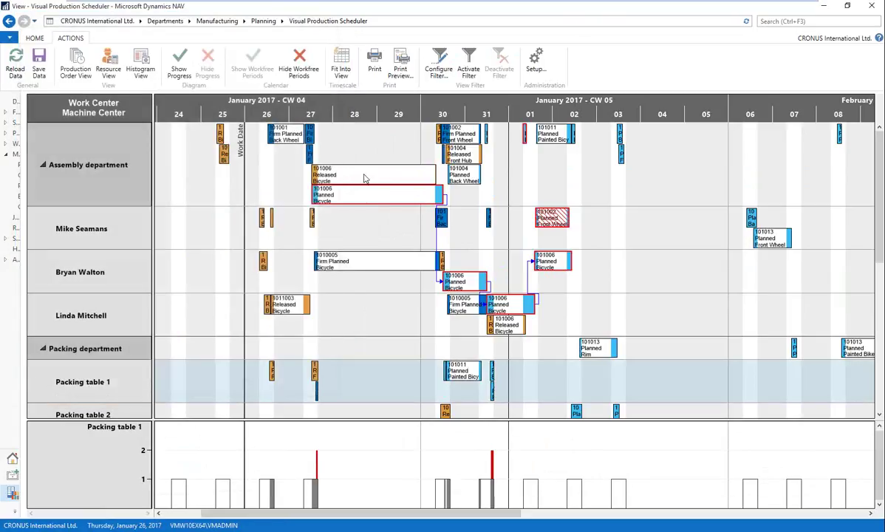
{"action": "left_click", "coordinate": [468, 73]}
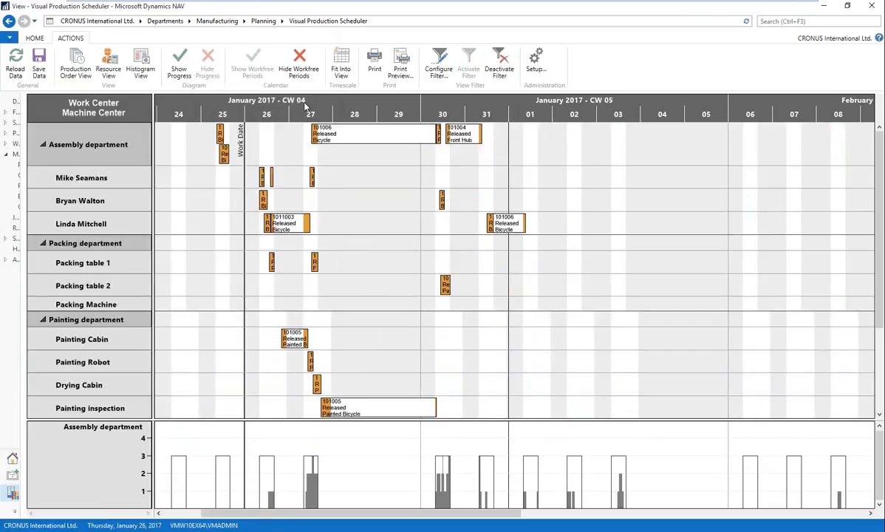
Examine the released operations across all work and machine centers, including the details of operation 10 of order 101006
{"action": "left_click_drag", "start_coordinate": [362, 115], "coordinate": [398, 115]}
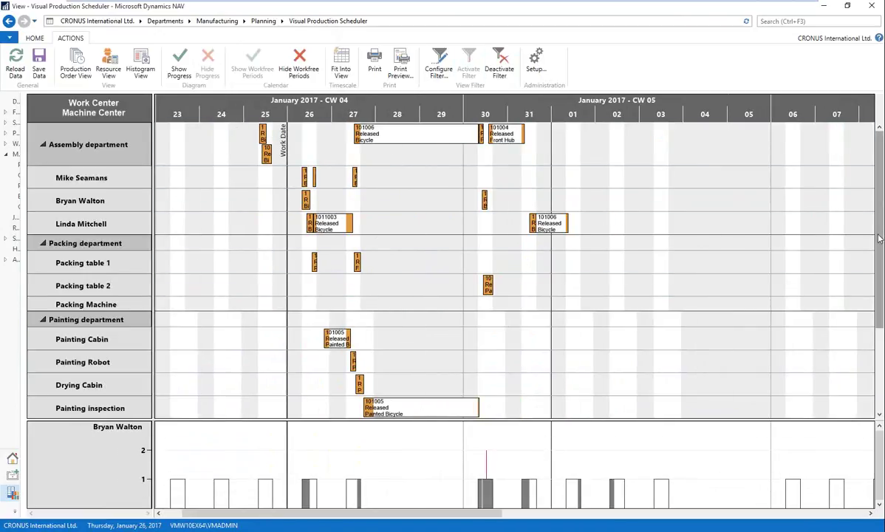
{"action": "left_click_drag", "start_coordinate": [879, 218], "coordinate": [880, 302]}
{"action": "scroll", "coordinate": [418, 149], "scroll_direction": "up", "scroll_amount": 5}
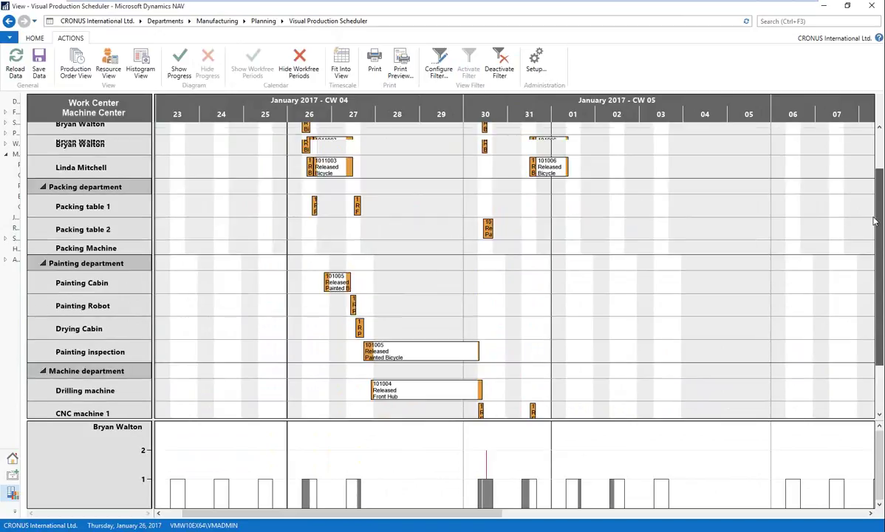
{"action": "mouse_move", "coordinate": [391, 131]}
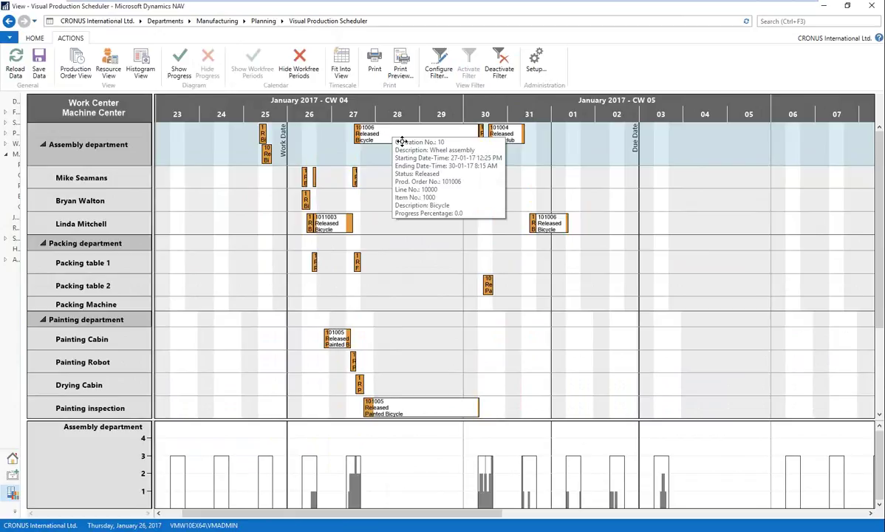
Show the filtered data in the production order view and examine the released orders across the time scale
{"action": "left_click", "coordinate": [79, 77]}
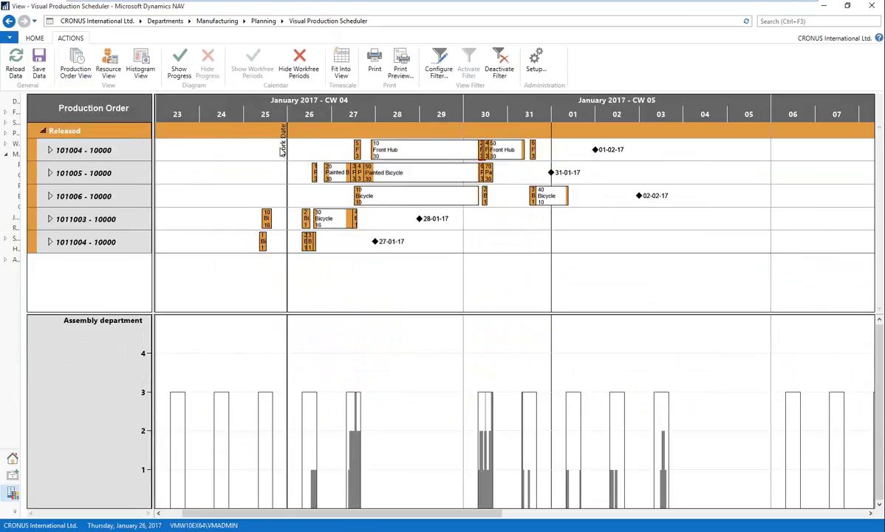
{"action": "scroll", "coordinate": [419, 112], "scroll_direction": "up", "scroll_amount": 3}
{"action": "scroll", "coordinate": [421, 115], "scroll_direction": "left", "scroll_amount": 1}
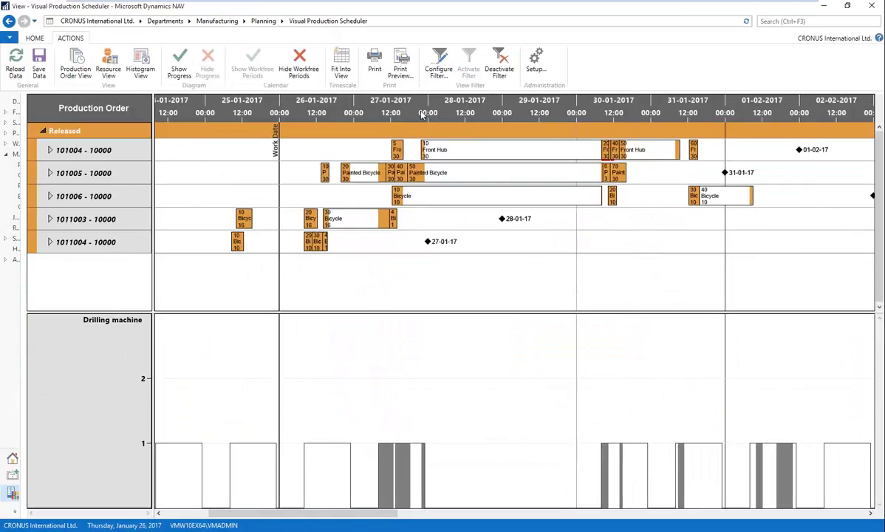
{"action": "scroll", "coordinate": [436, 115], "scroll_direction": "down", "scroll_amount": 3}
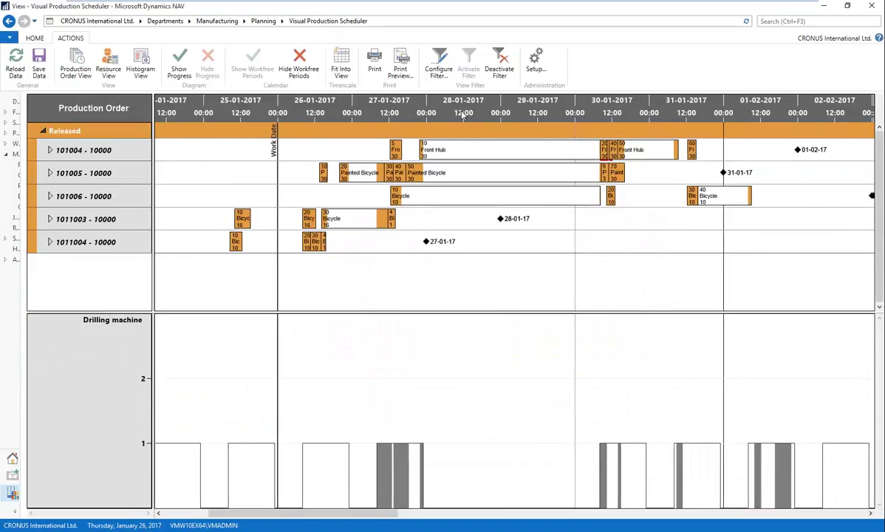
{"action": "scroll", "coordinate": [378, 117], "scroll_direction": "right", "scroll_amount": 2}
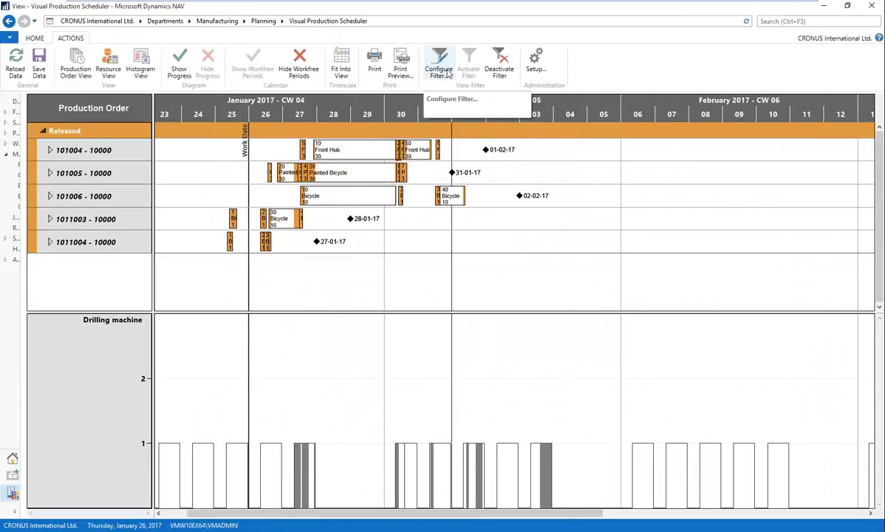
Deactivate the view filter and minimize the virtual machine to return to the PowerPoint presentation
{"action": "left_click", "coordinate": [499, 63]}
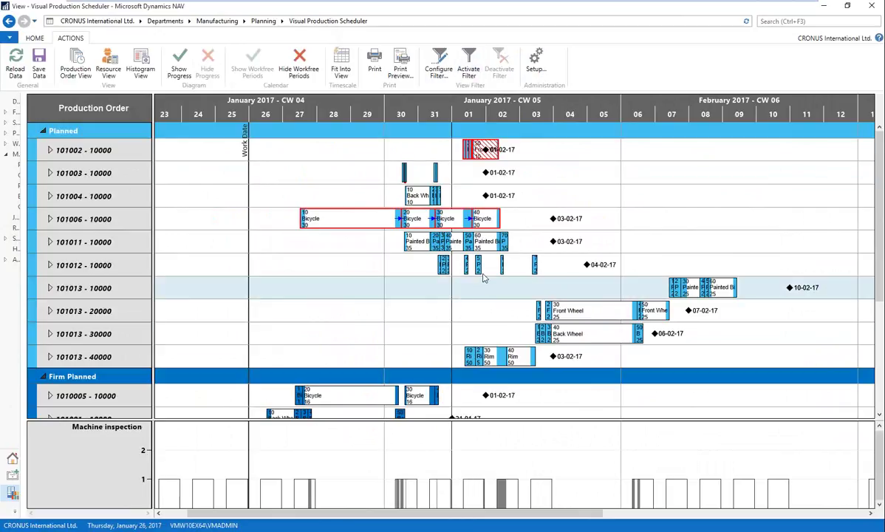
{"action": "mouse_move", "coordinate": [650, 3]}
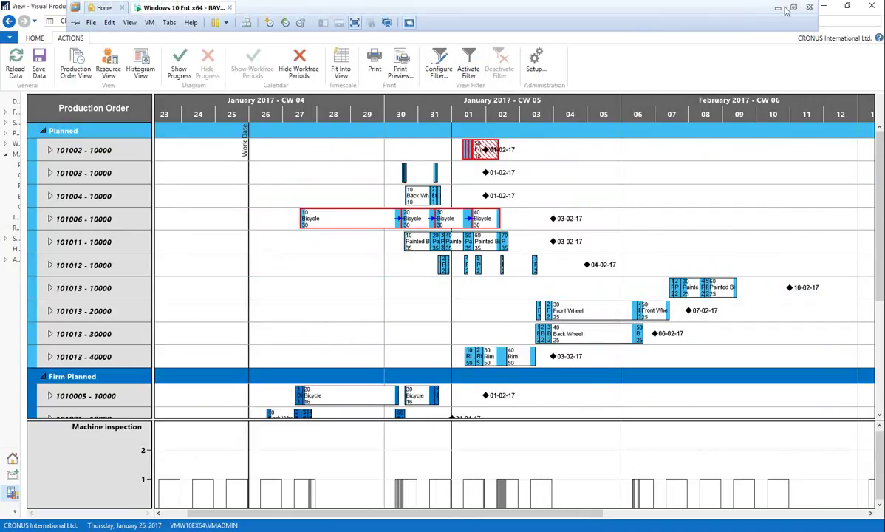
{"action": "left_click", "coordinate": [779, 7]}
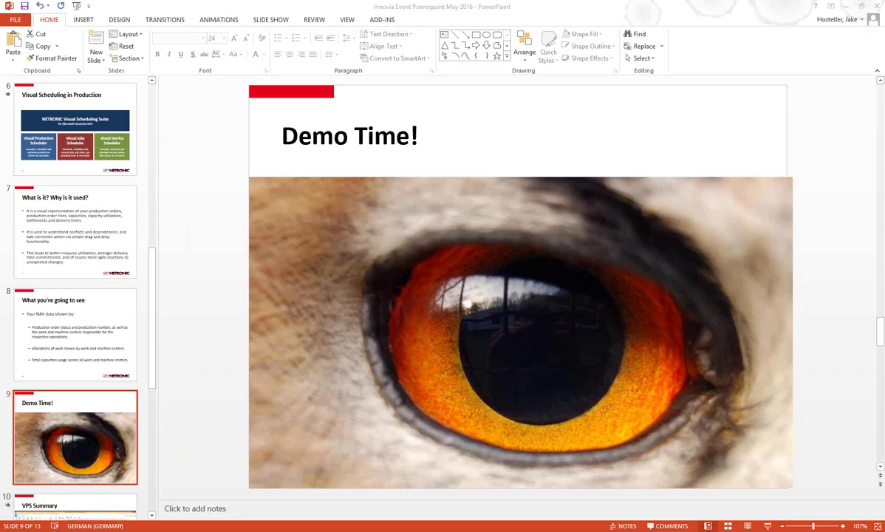